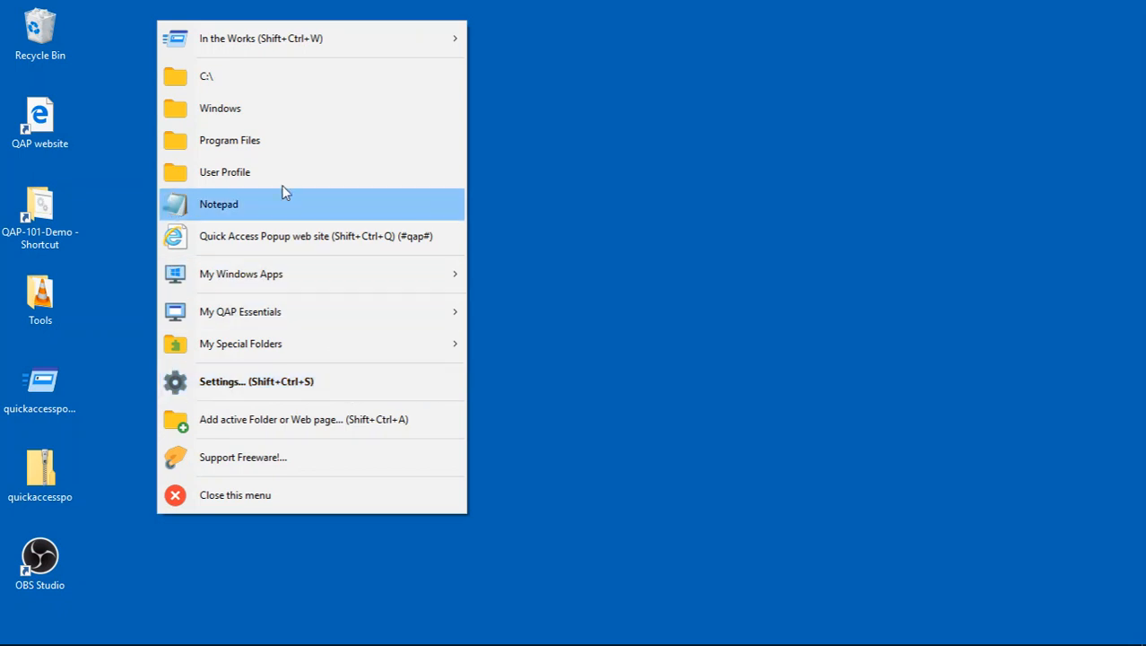
# Step: Examine the In the Works submenus for frequent folders, frequent files, recent folders, recent files and current windows
pyautogui.moveTo(352, 33)
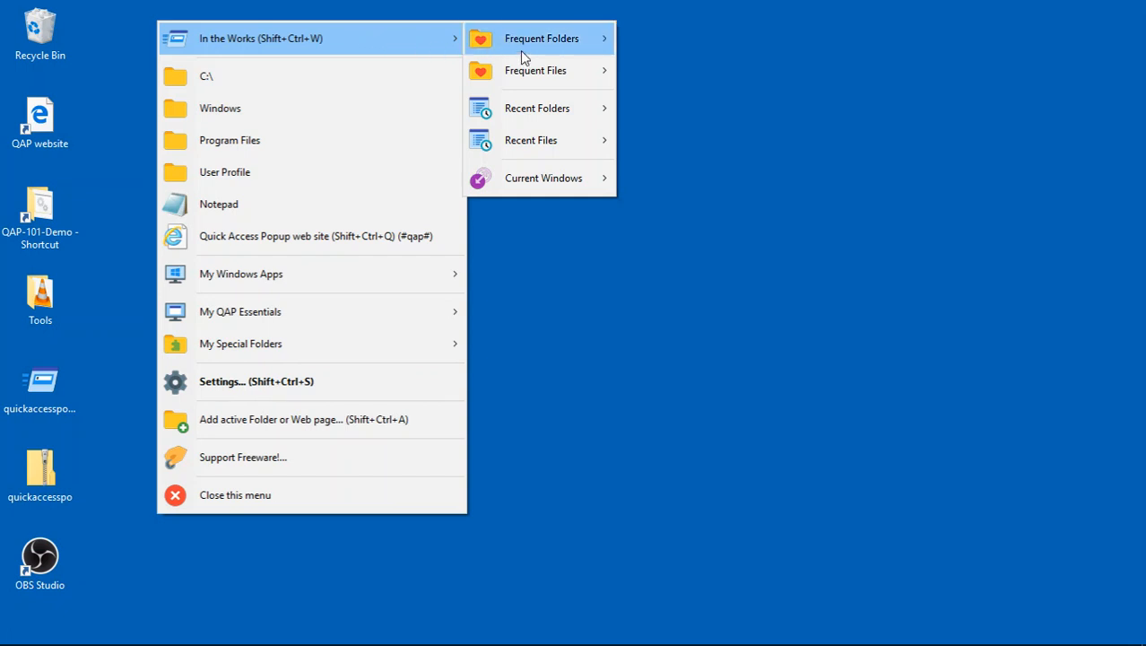
pyautogui.moveTo(526, 43)
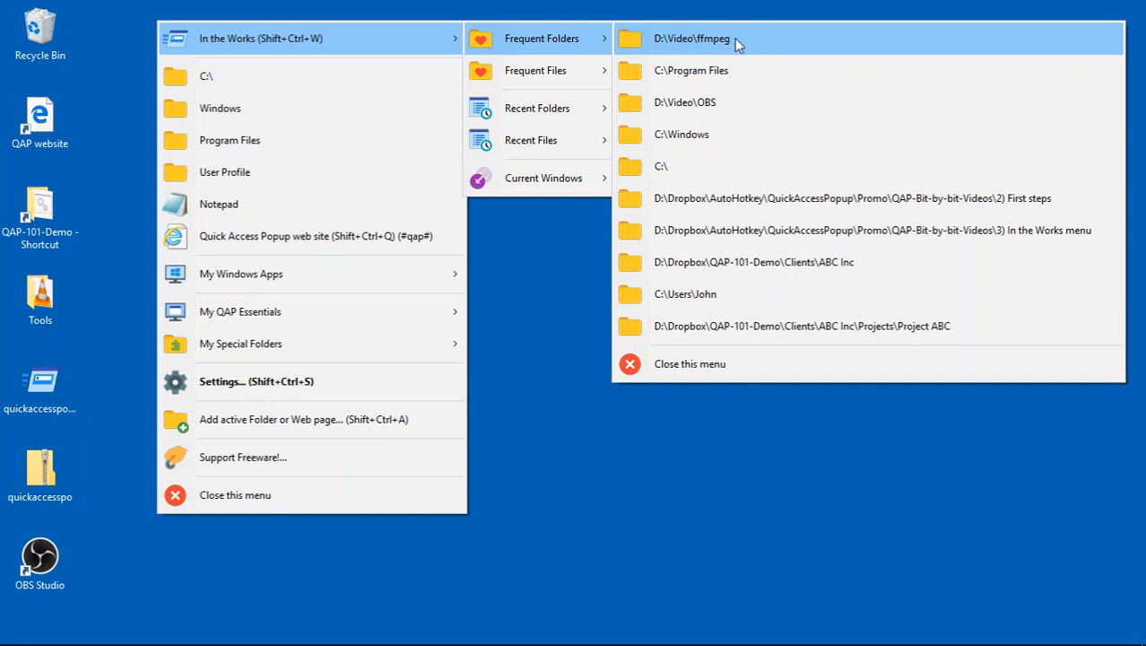
pyautogui.moveTo(527, 71)
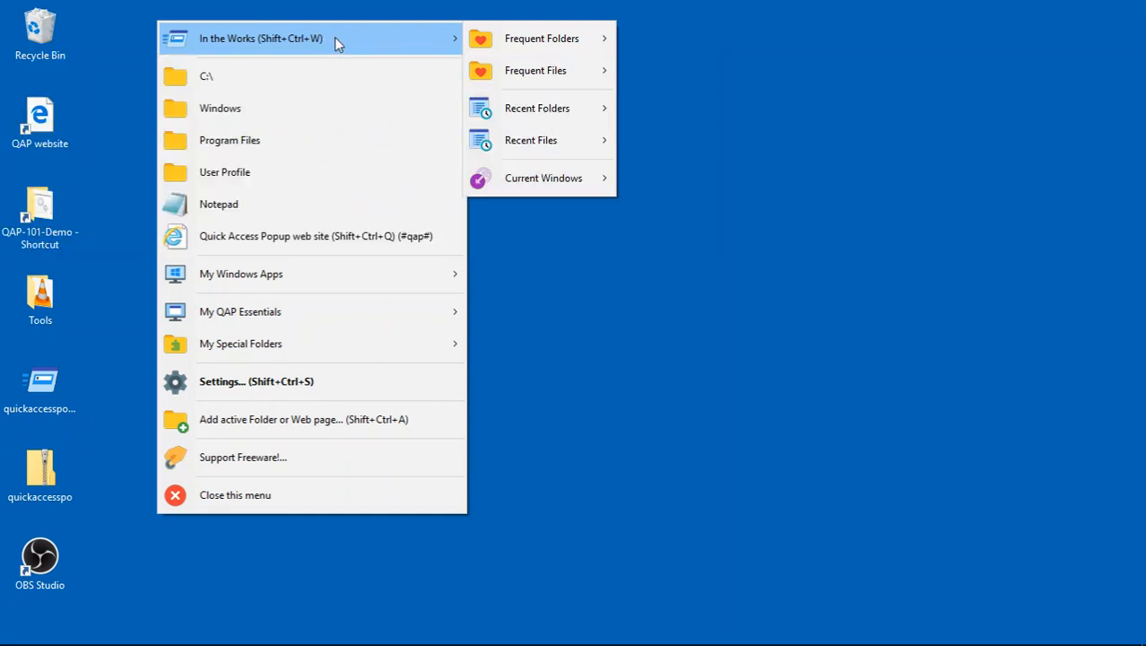
pyautogui.moveTo(513, 108)
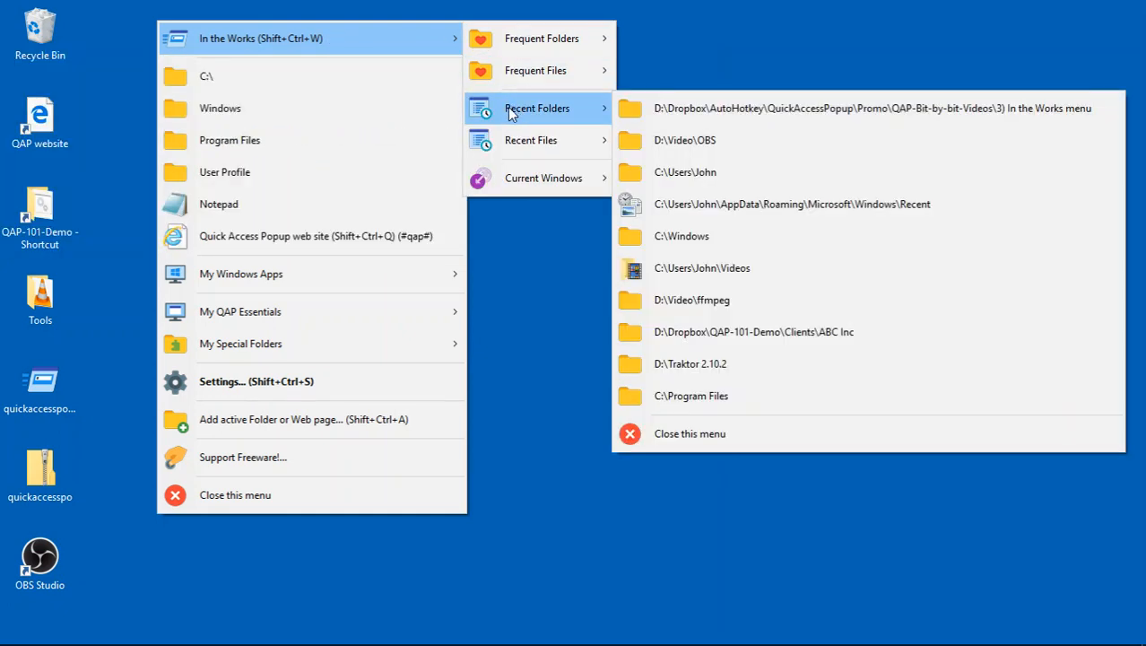
pyautogui.moveTo(506, 138)
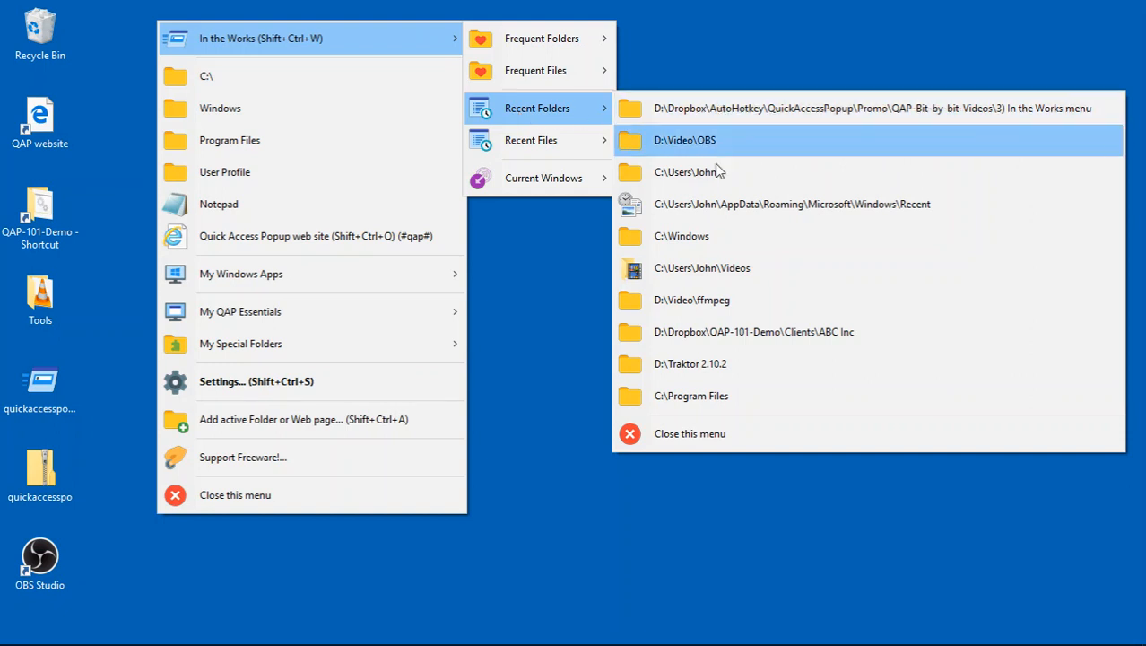
pyautogui.moveTo(549, 145)
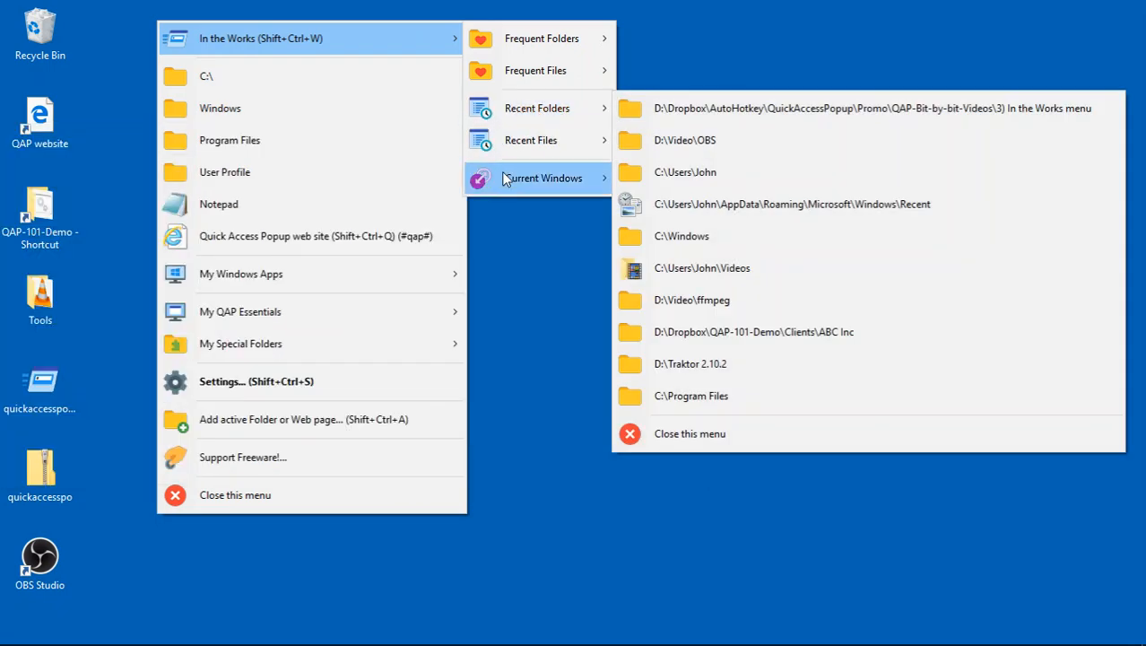
pyautogui.moveTo(500, 177)
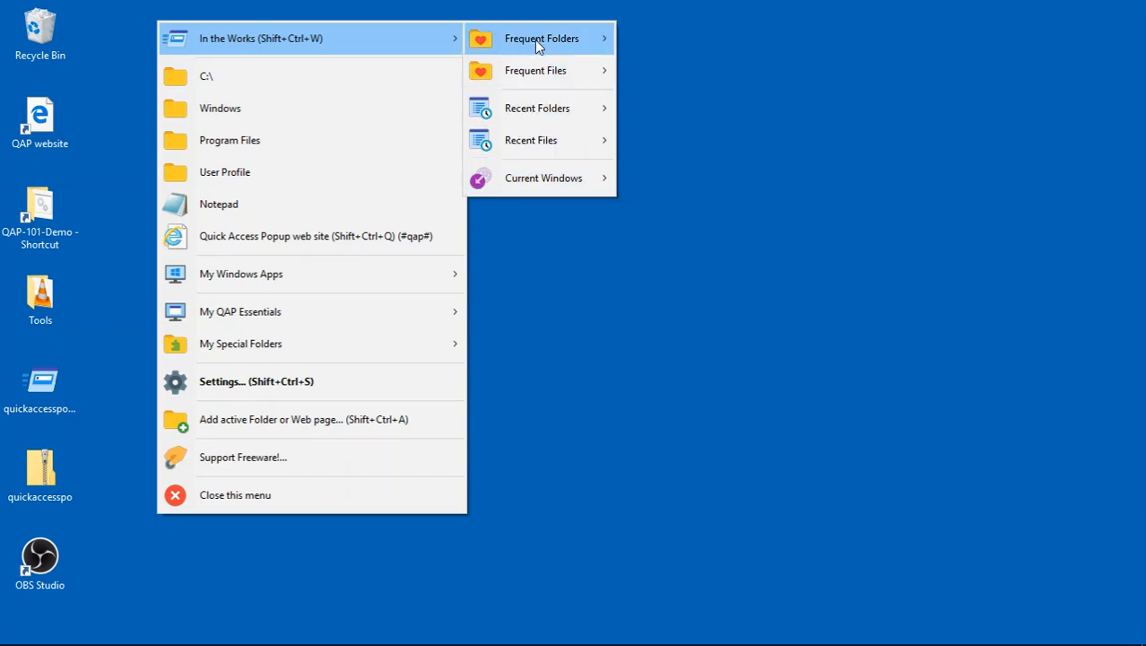
# Step: Open the C:\Program Files folder from the Frequent Folders list, and close its window again
pyautogui.moveTo(535, 38)
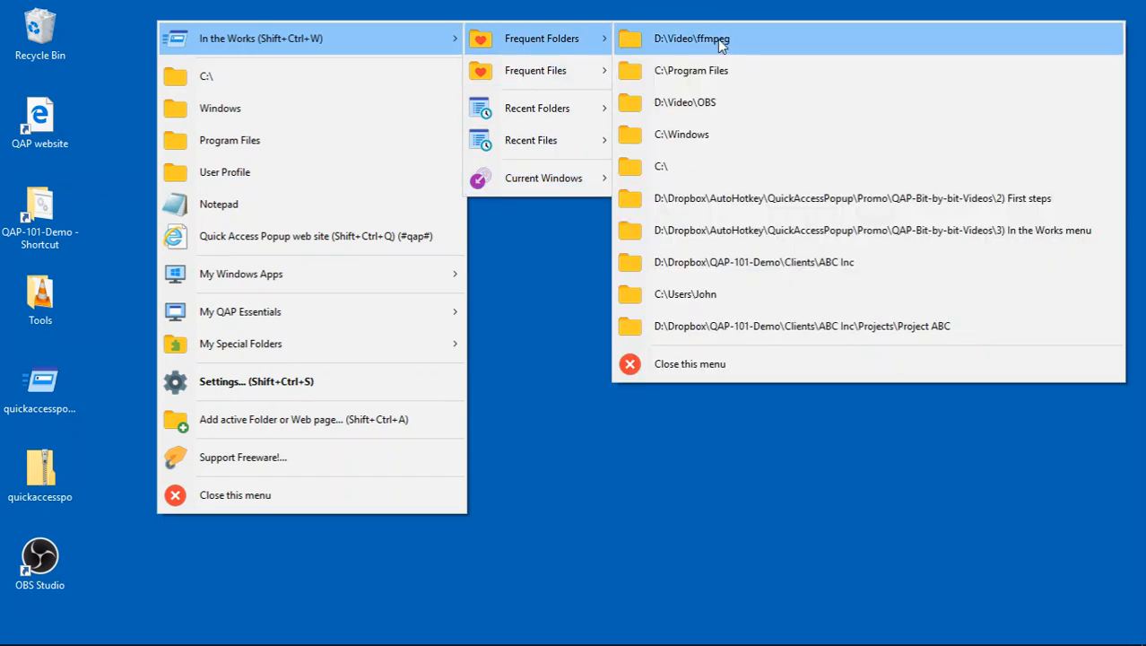
pyautogui.click(718, 75)
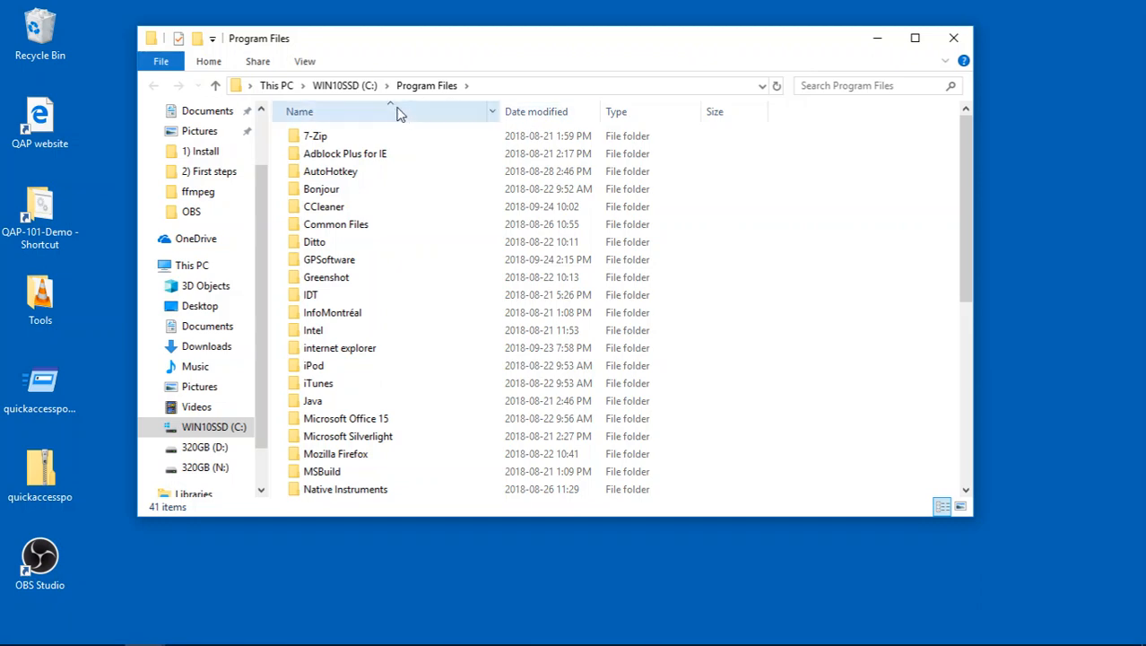
pyautogui.click(954, 37)
# Step: Launch Notepad from the Quick Access Popup menu and minimize its window
pyautogui.middleClick(272, 20)
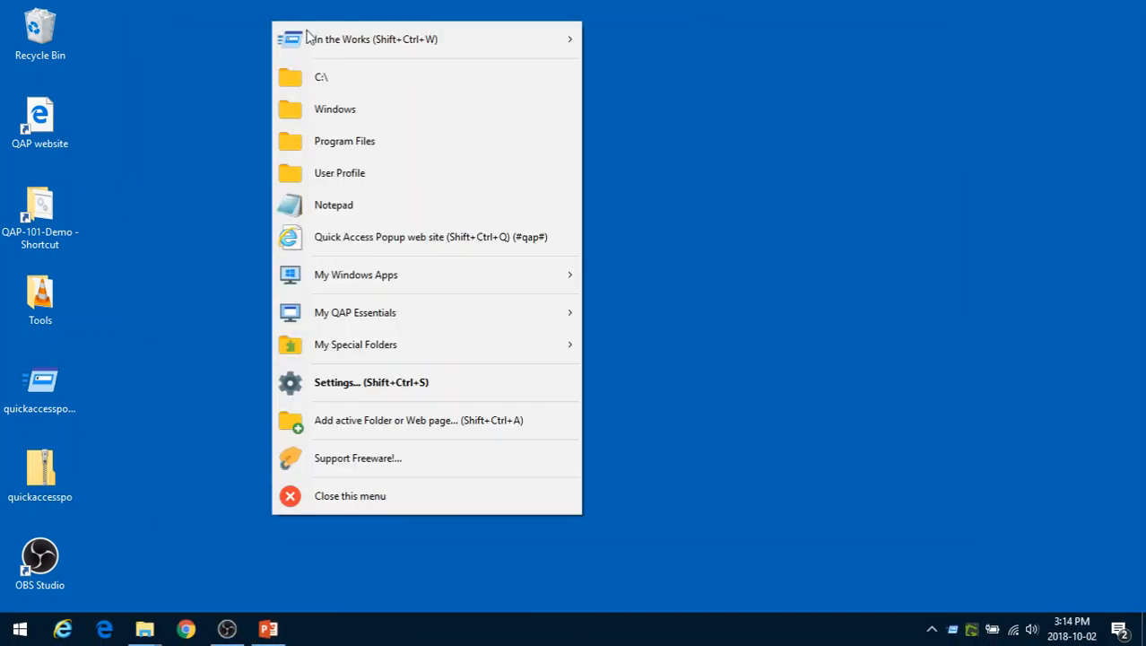
pyautogui.moveTo(350, 39)
pyautogui.moveTo(636, 185)
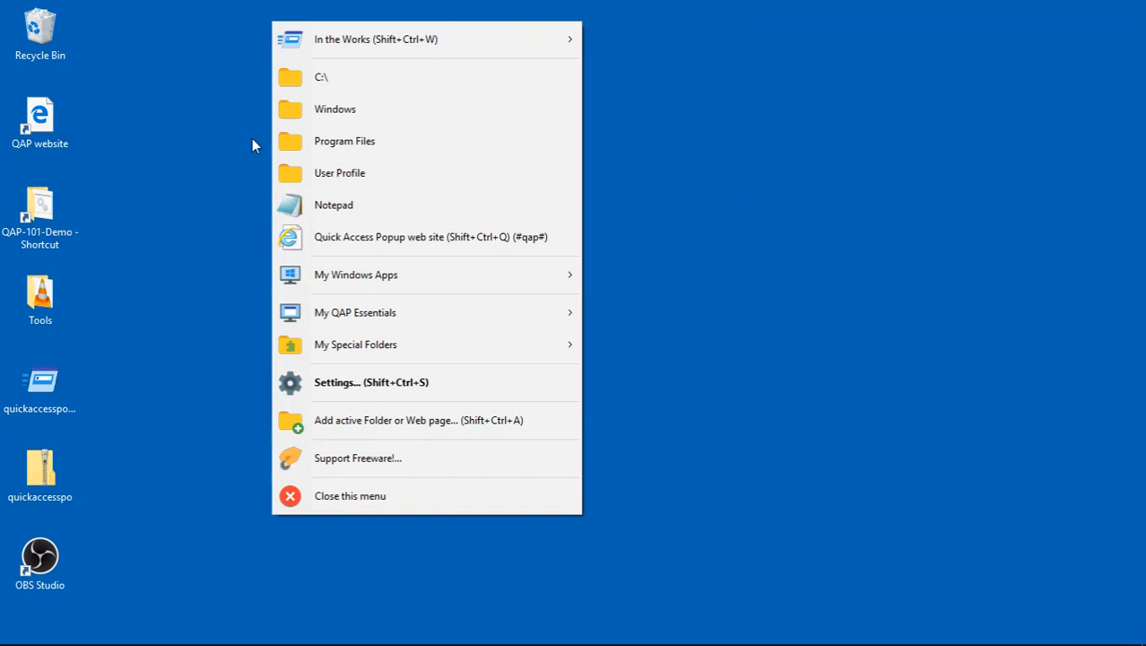
pyautogui.click(392, 213)
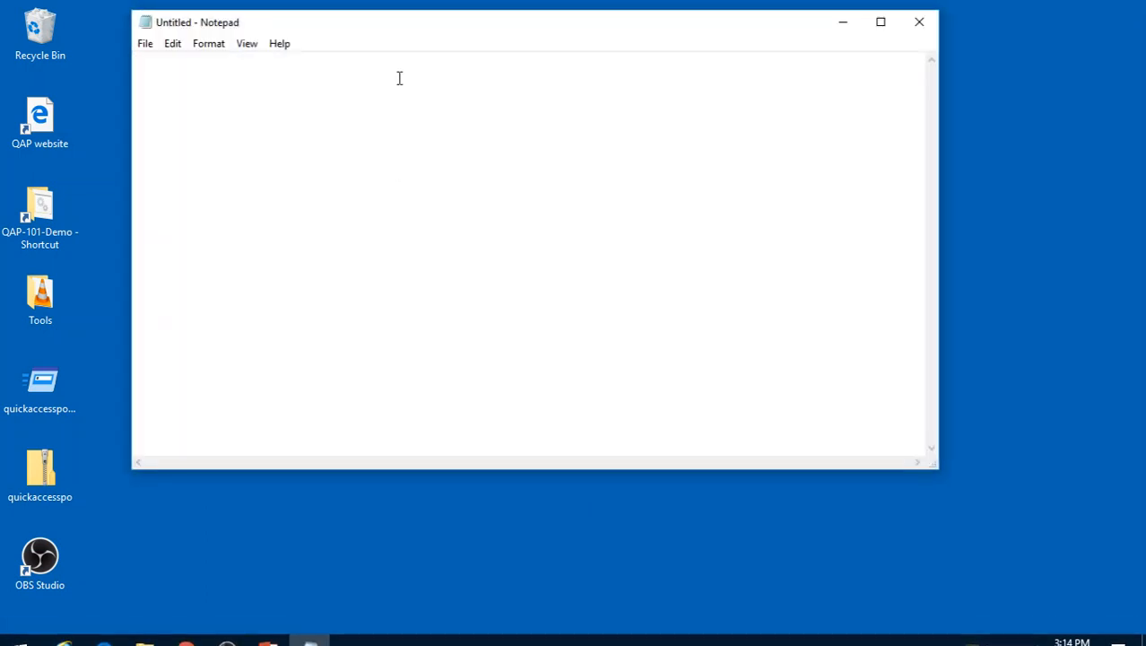
pyautogui.click(844, 22)
# Step: Switch to the "3) In the Works menu" folder window through the Current Windows list of In the Works
pyautogui.middleClick(170, 12)
pyautogui.moveTo(286, 33)
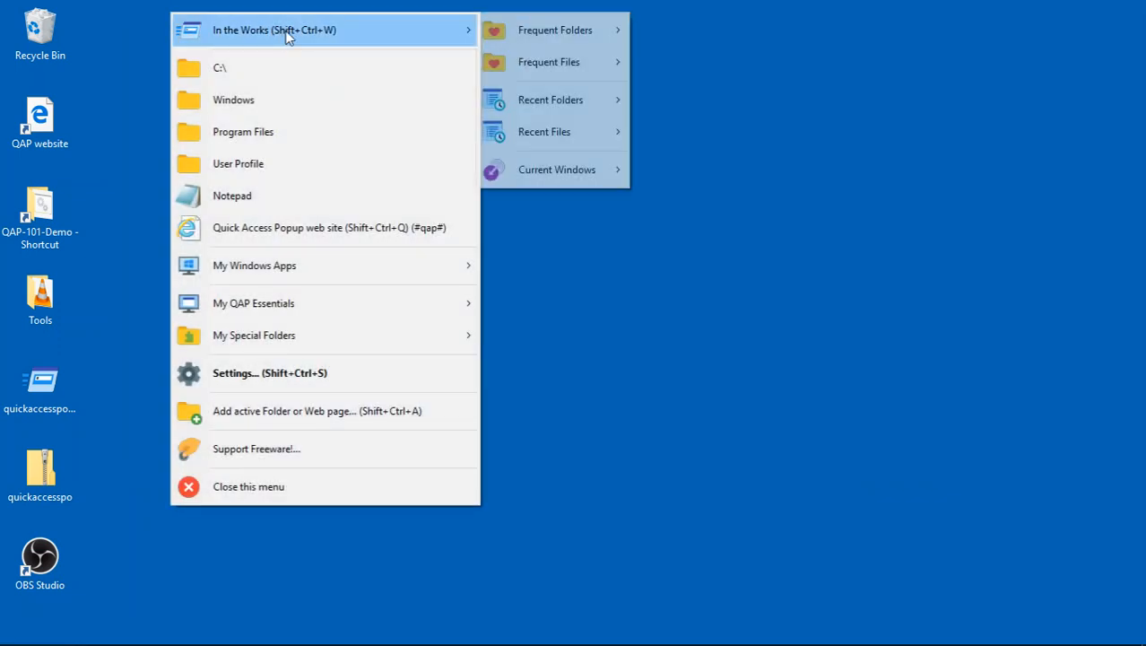
pyautogui.moveTo(534, 171)
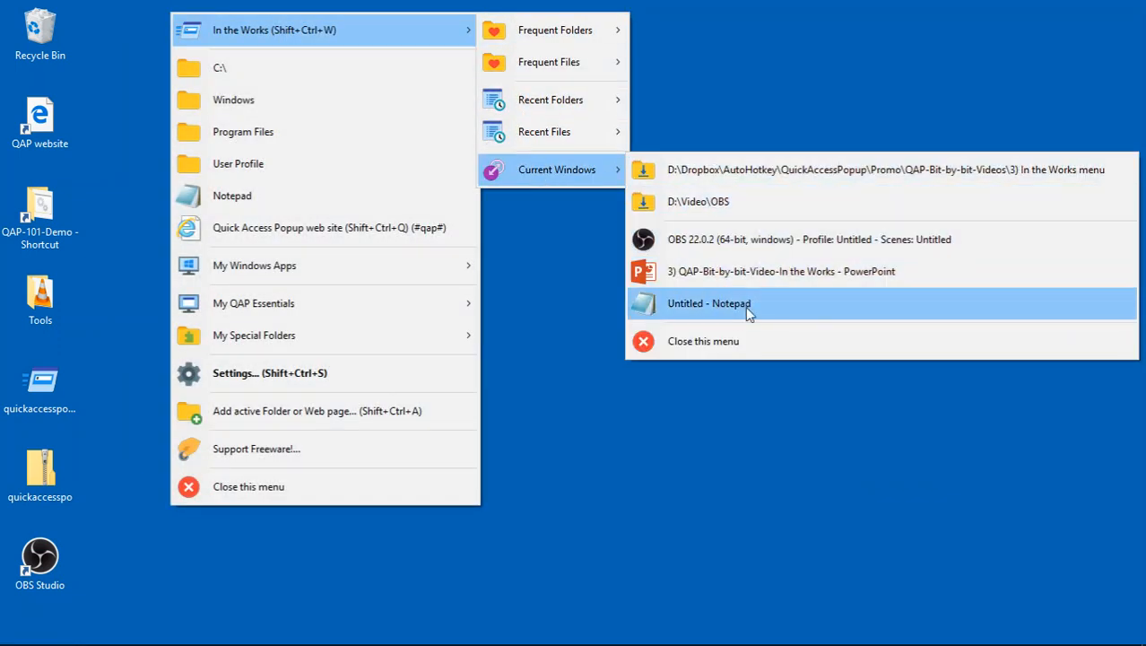
pyautogui.click(744, 169)
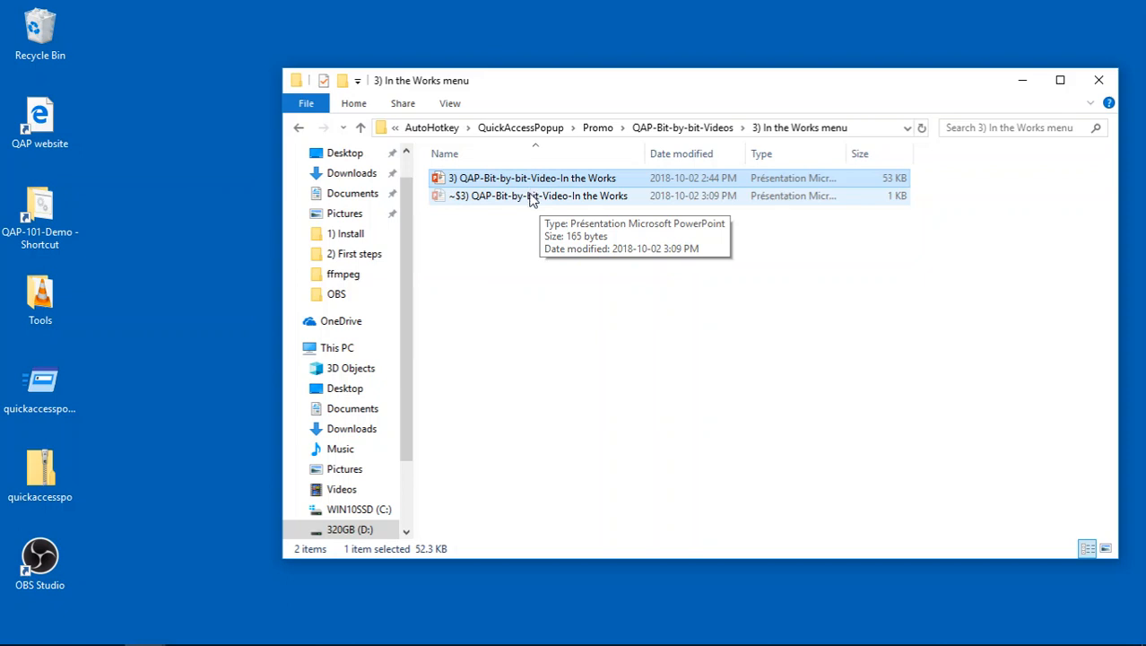
# Step: Switch to the Untitled Notepad window through the Current Windows list of In the Works
pyautogui.middleClick(502, 231)
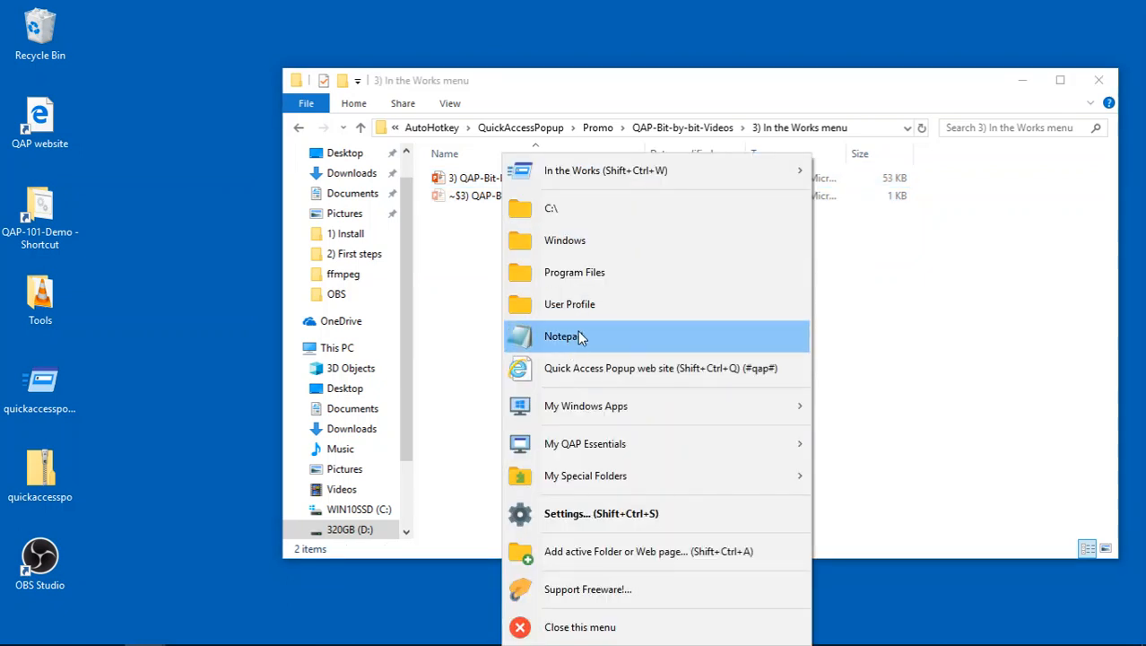
pyautogui.moveTo(770, 170)
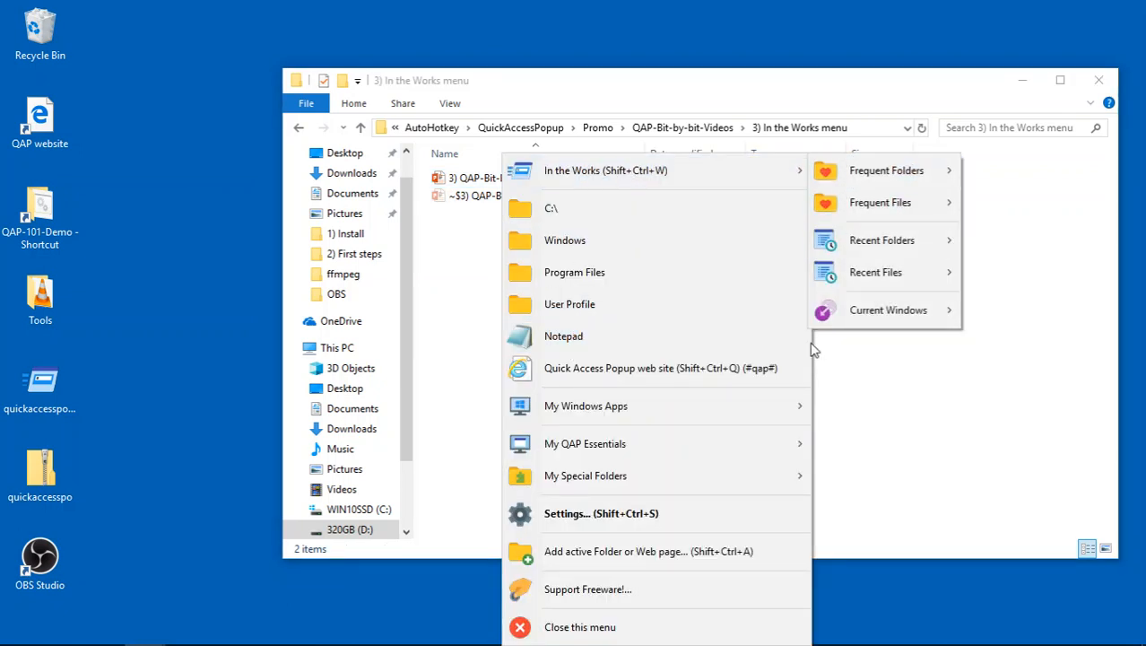
pyautogui.moveTo(830, 304)
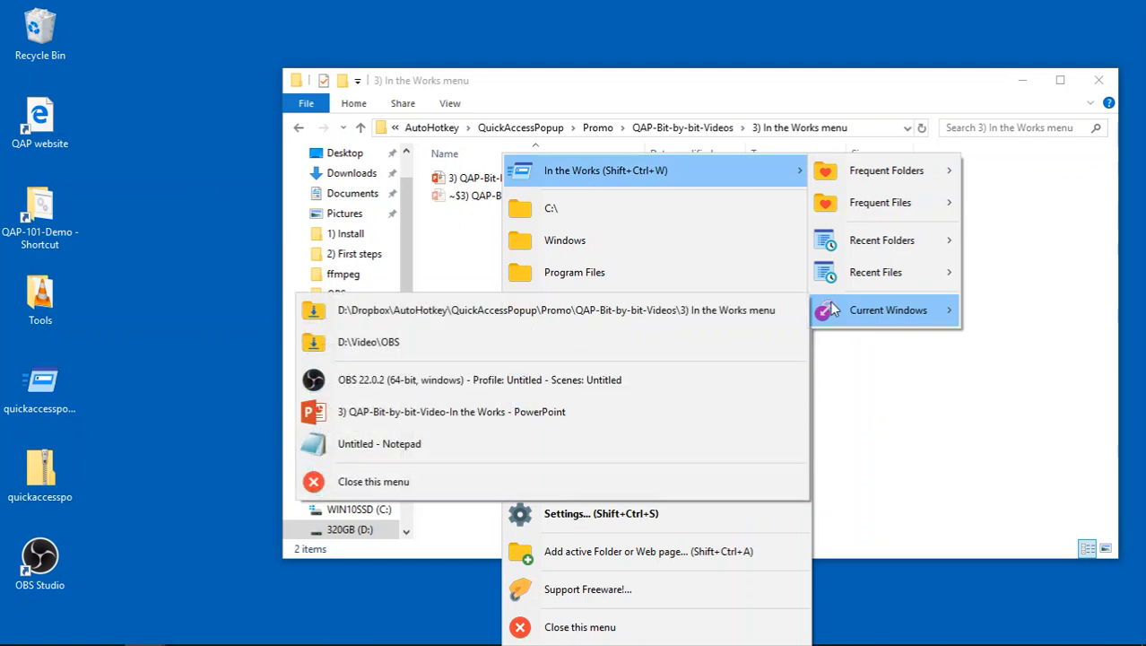
pyautogui.click(516, 440)
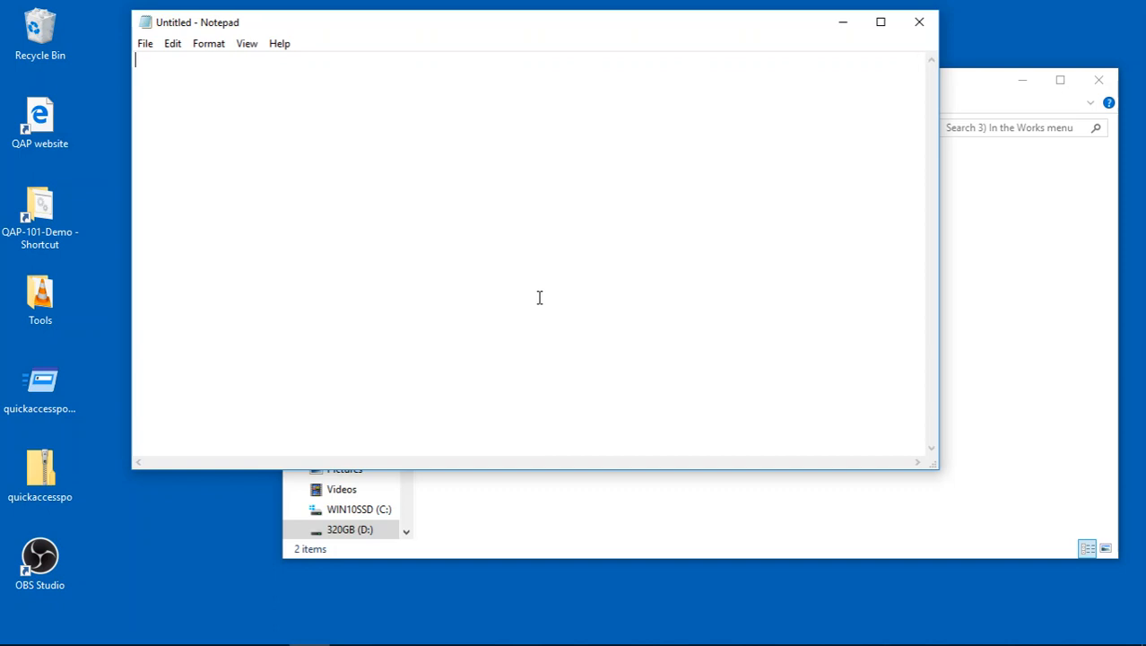
# Step: Minimize the Notepad window and the "3) In the Works menu" folder window
pyautogui.click(843, 22)
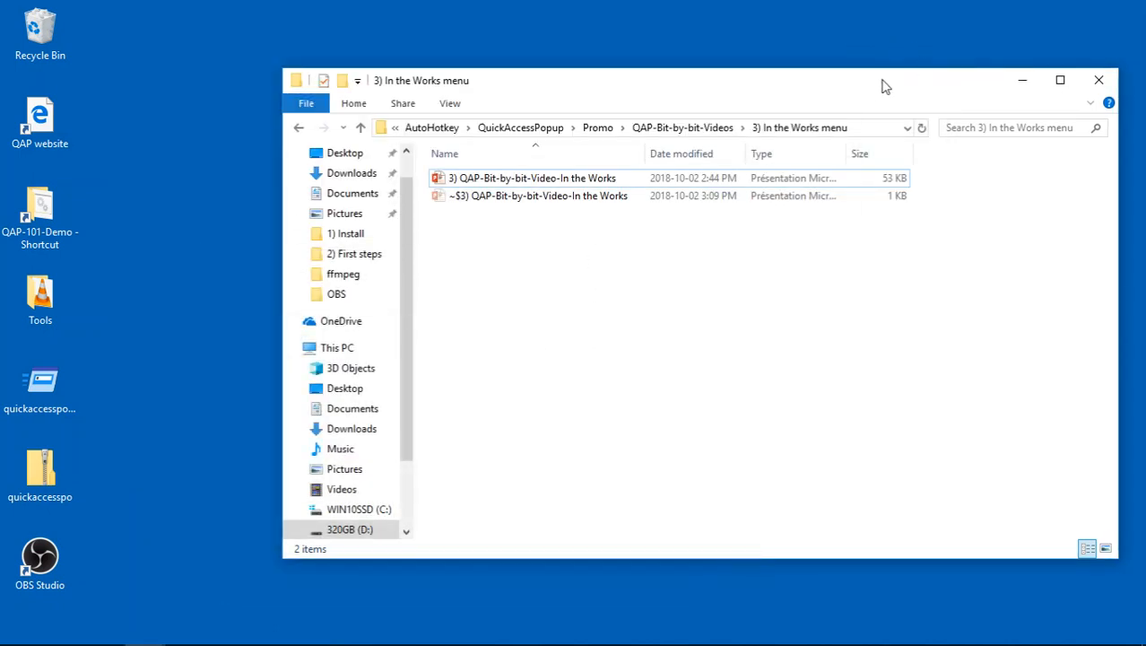
pyautogui.moveTo(947, 85); pyautogui.dragTo(797, 55)
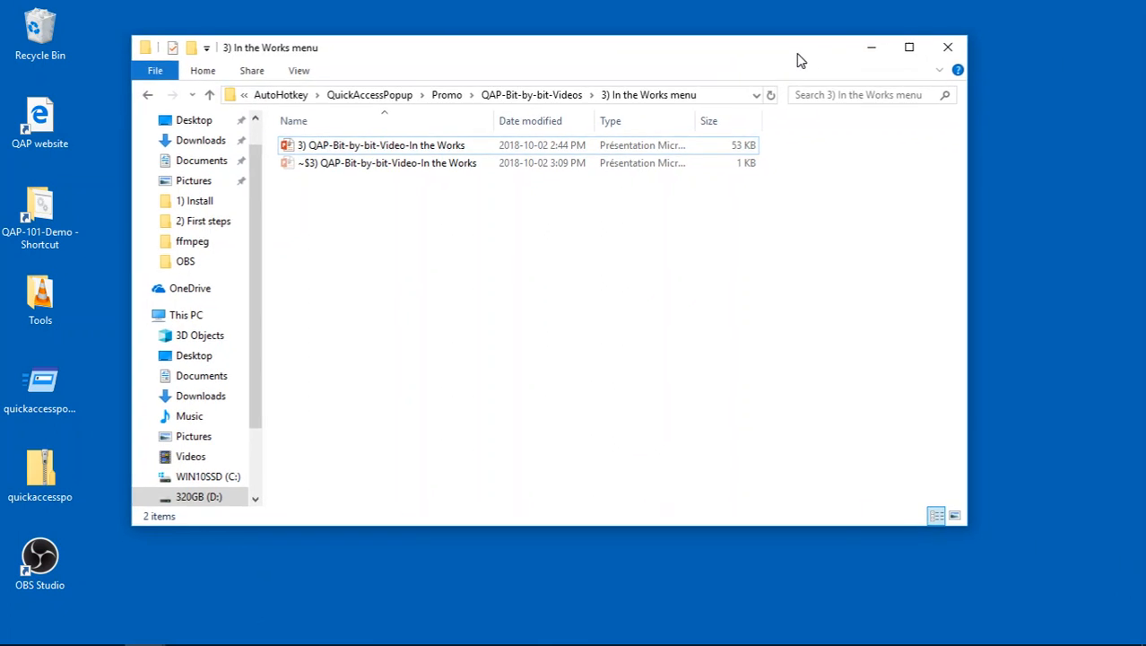
pyautogui.click(871, 47)
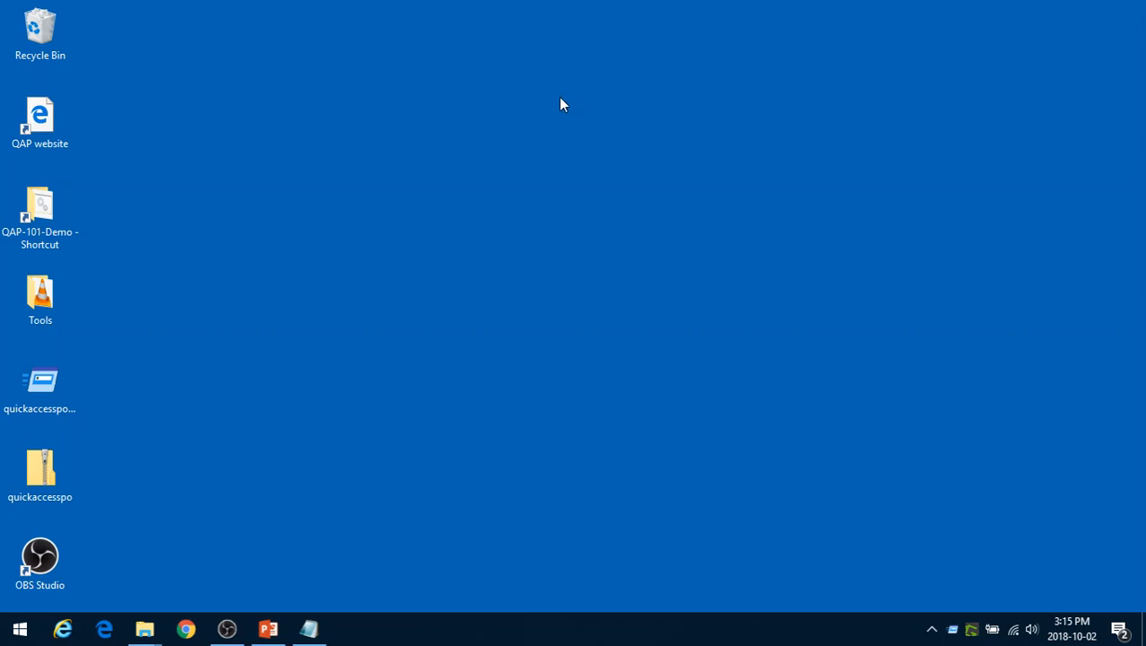
# Step: In the Quick Access Popup settings, start a new Special Folder favorite just below In the Works in the Main menu
pyautogui.middleClick(265, 31)
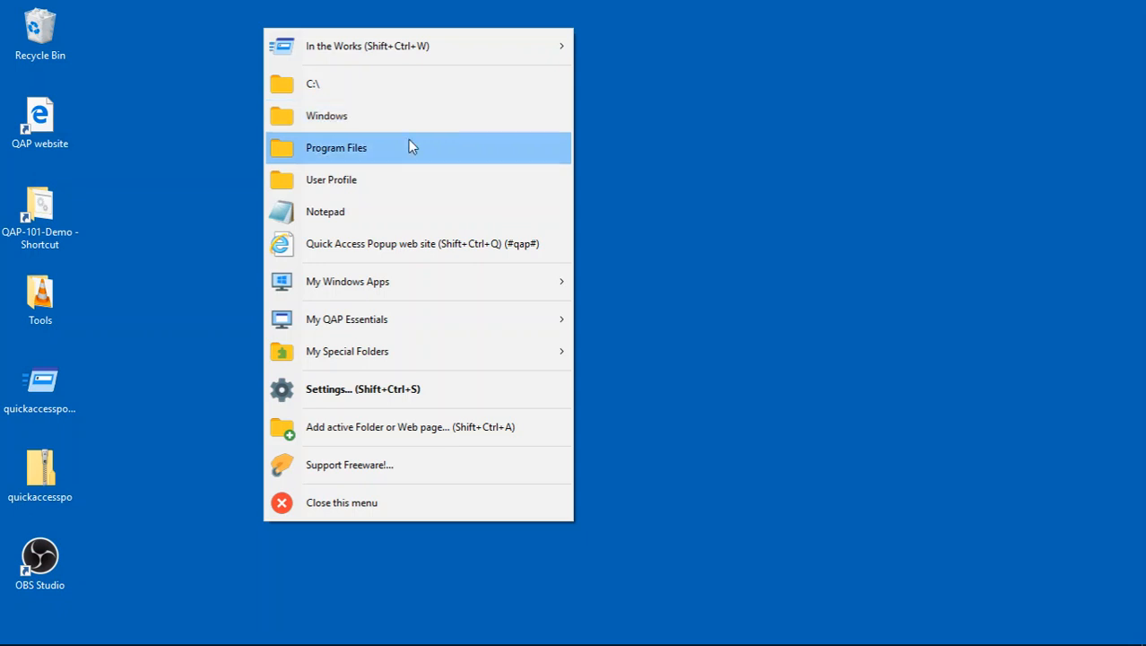
pyautogui.click(350, 391)
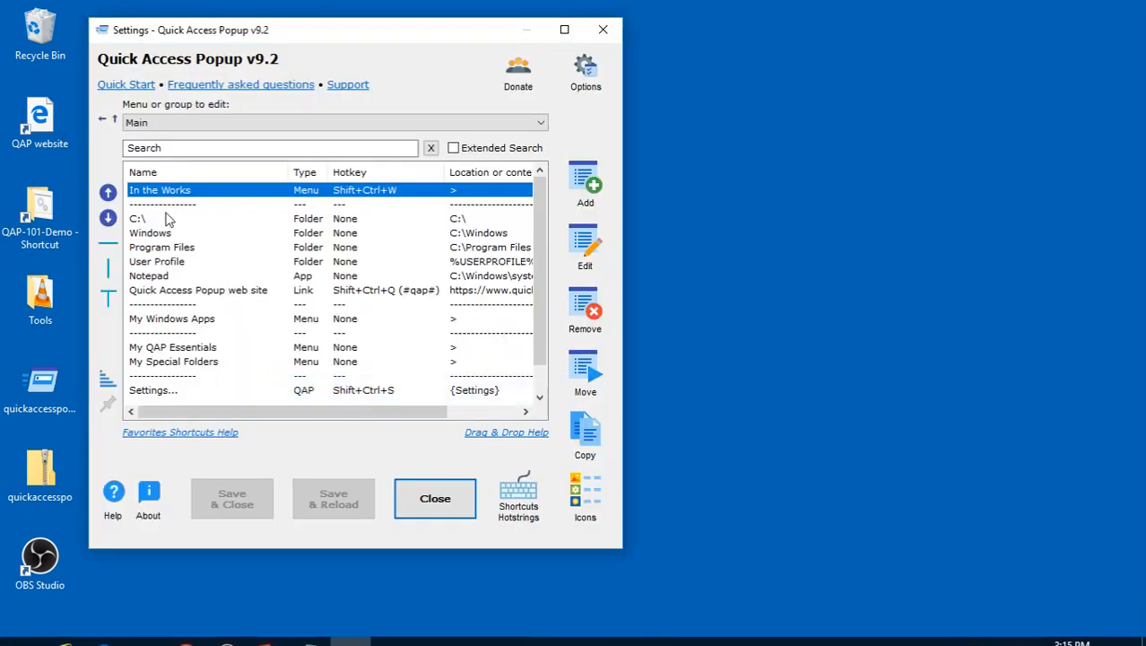
pyautogui.click(166, 205)
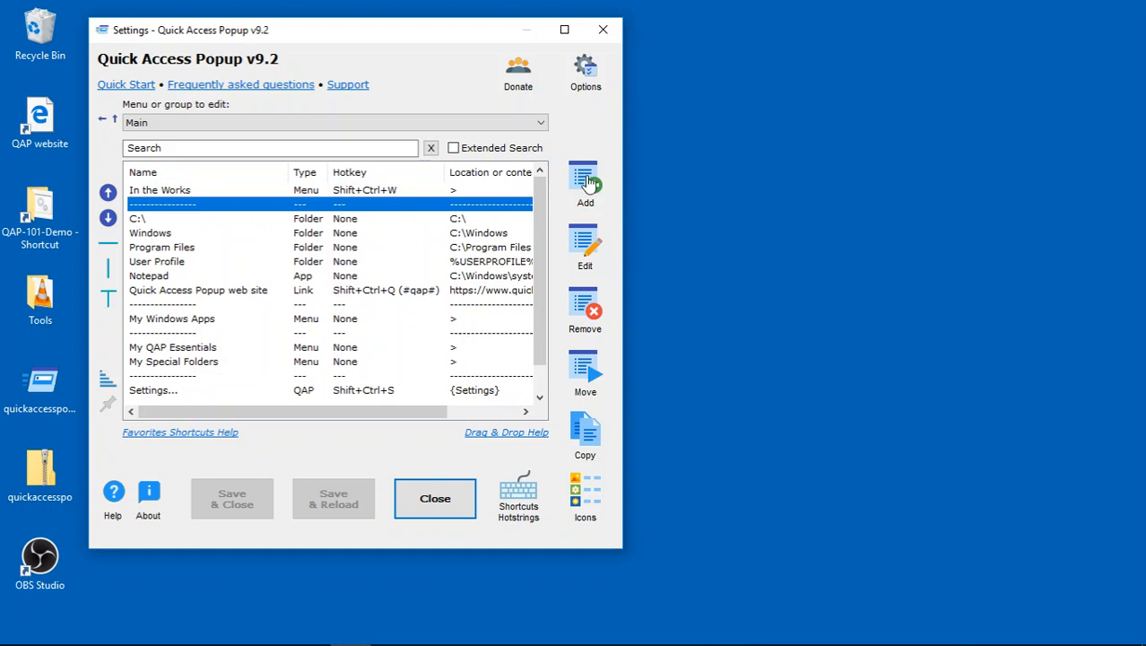
pyautogui.click(583, 184)
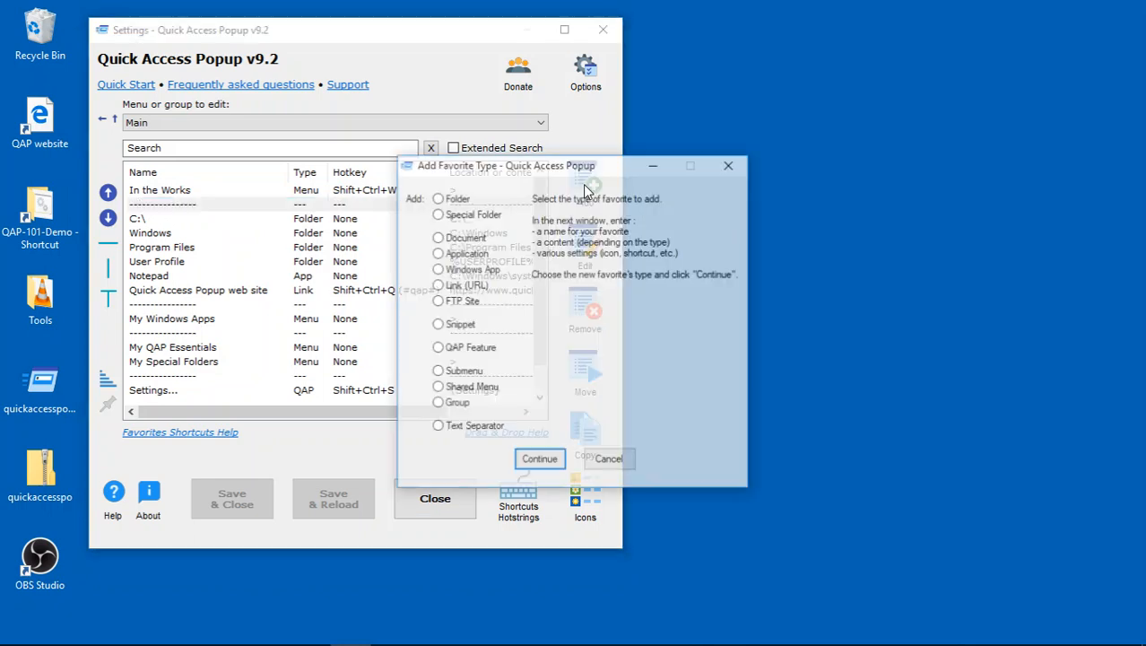
pyautogui.doubleClick(470, 216)
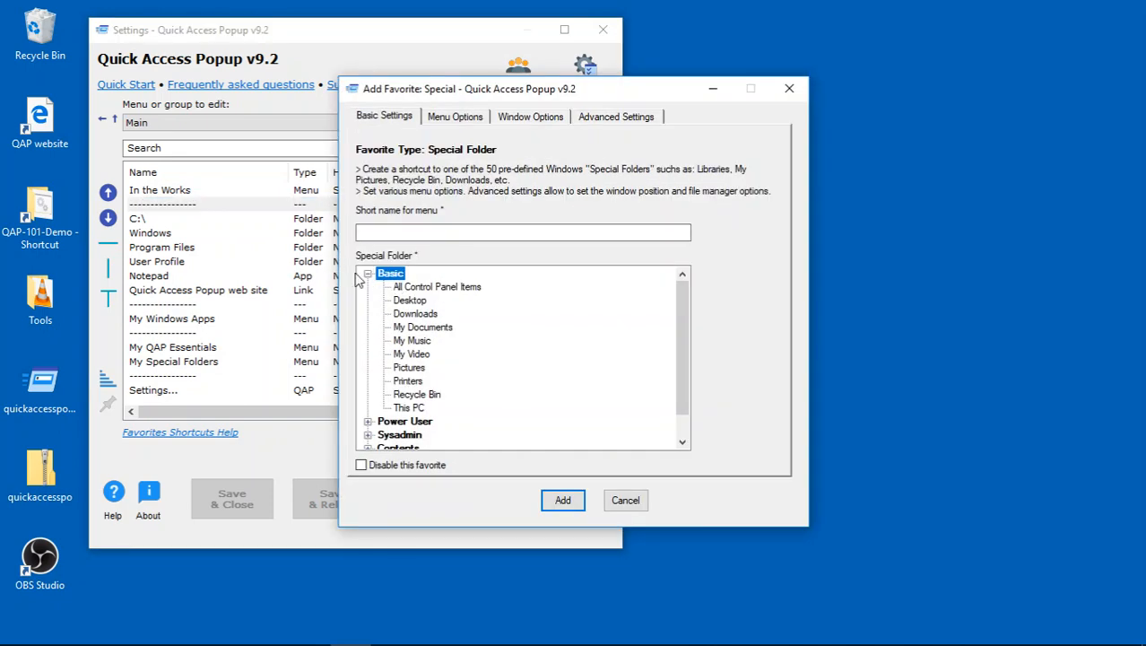
# Step: Choose Recent Items from the Power User special folders, add it as the favorite, and save and close the settings
pyautogui.click(368, 274)
pyautogui.click(368, 287)
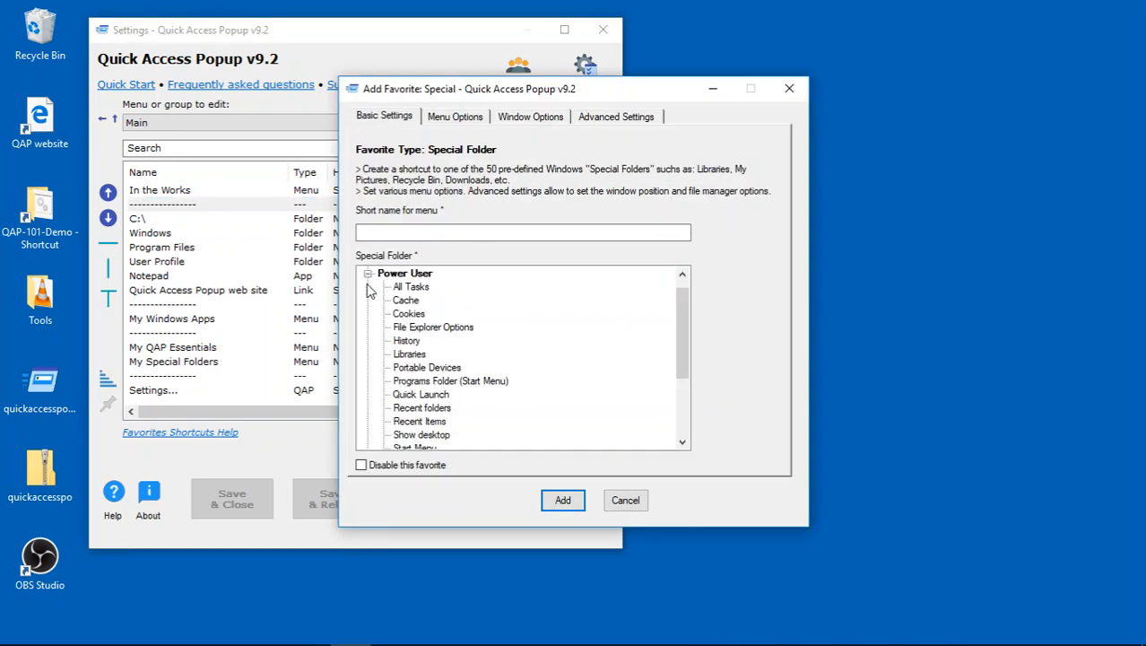
pyautogui.click(418, 421)
pyautogui.click(557, 509)
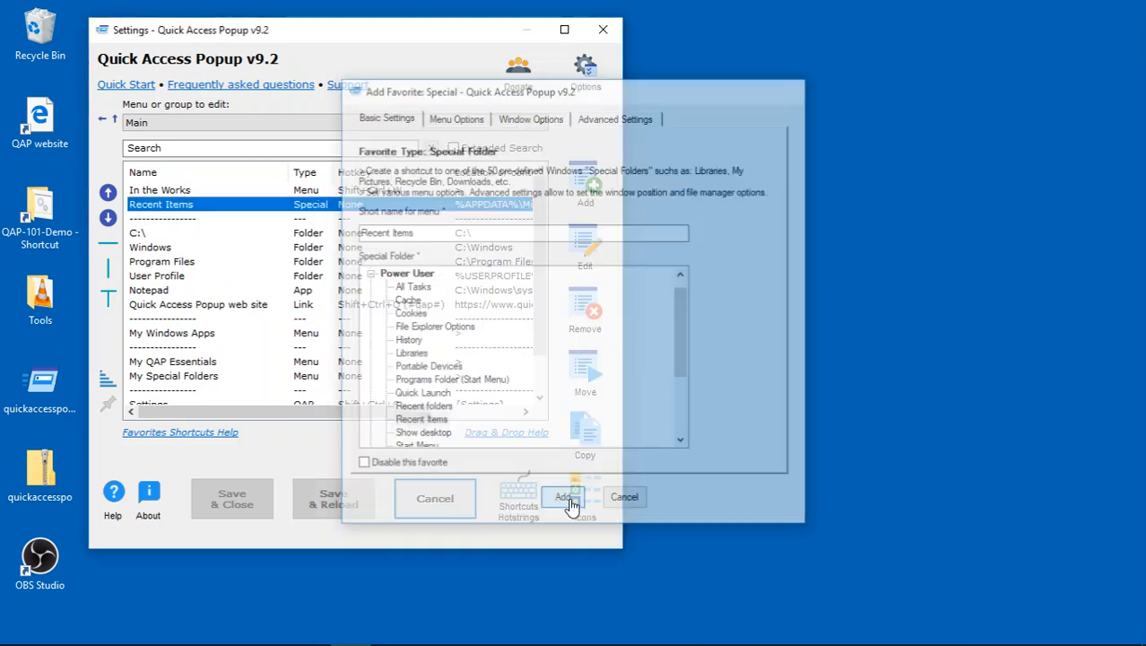
pyautogui.click(231, 499)
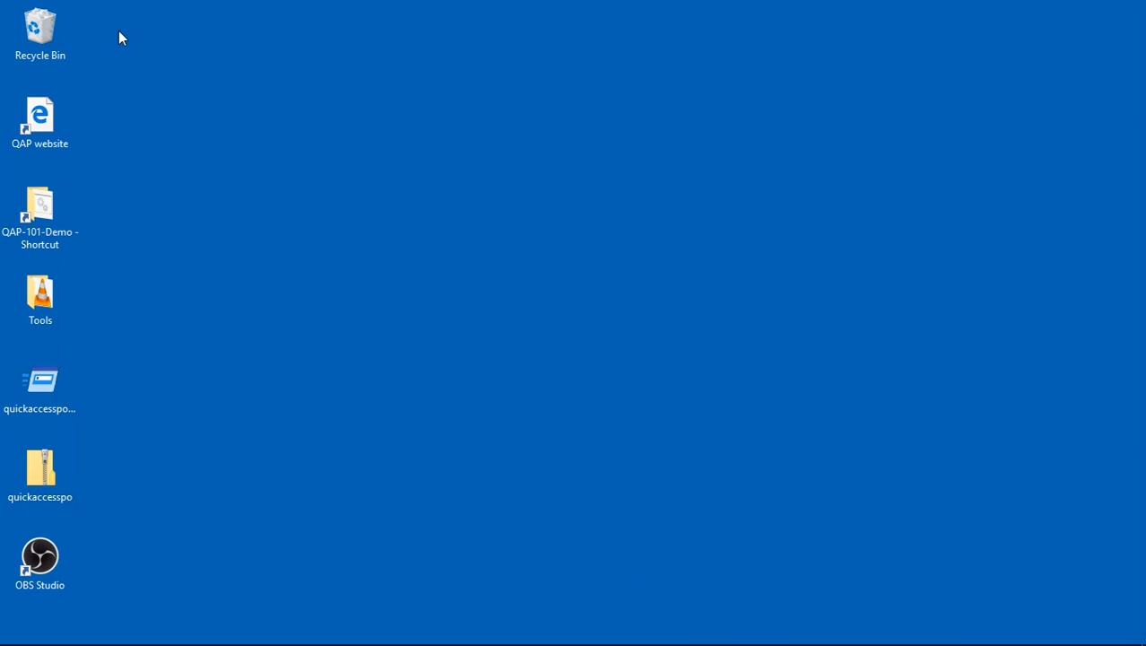
# Step: Open the new Recent Items favorite from the popup menu and examine the recent files and folders
pyautogui.middleClick(119, 31)
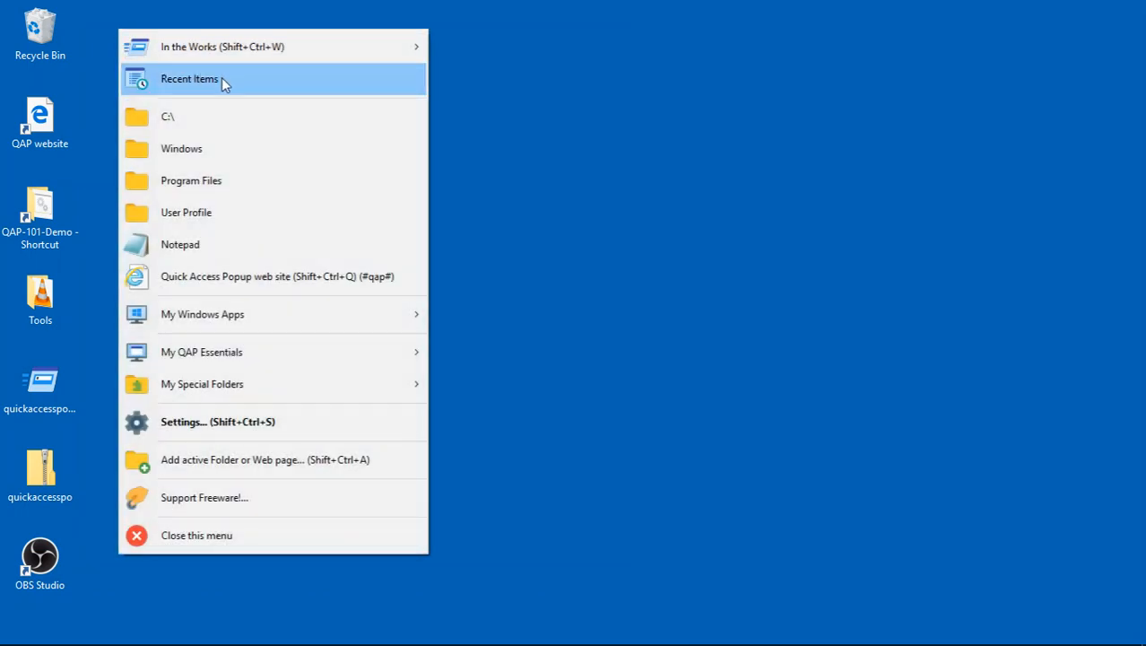
pyautogui.click(222, 79)
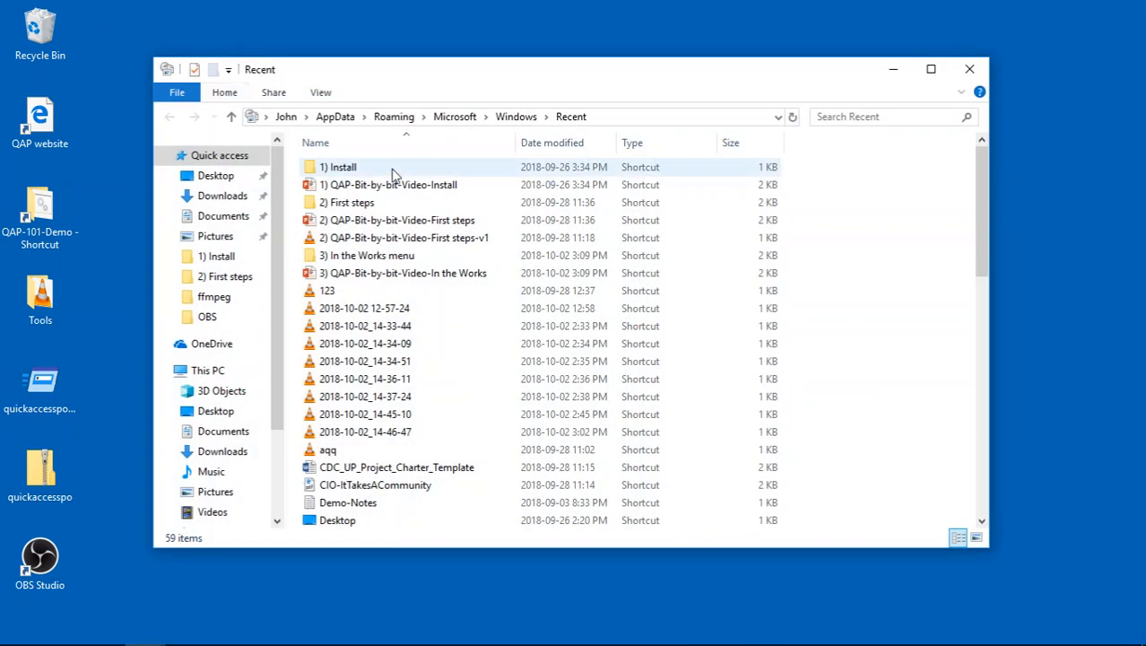
pyautogui.moveTo(461, 273)
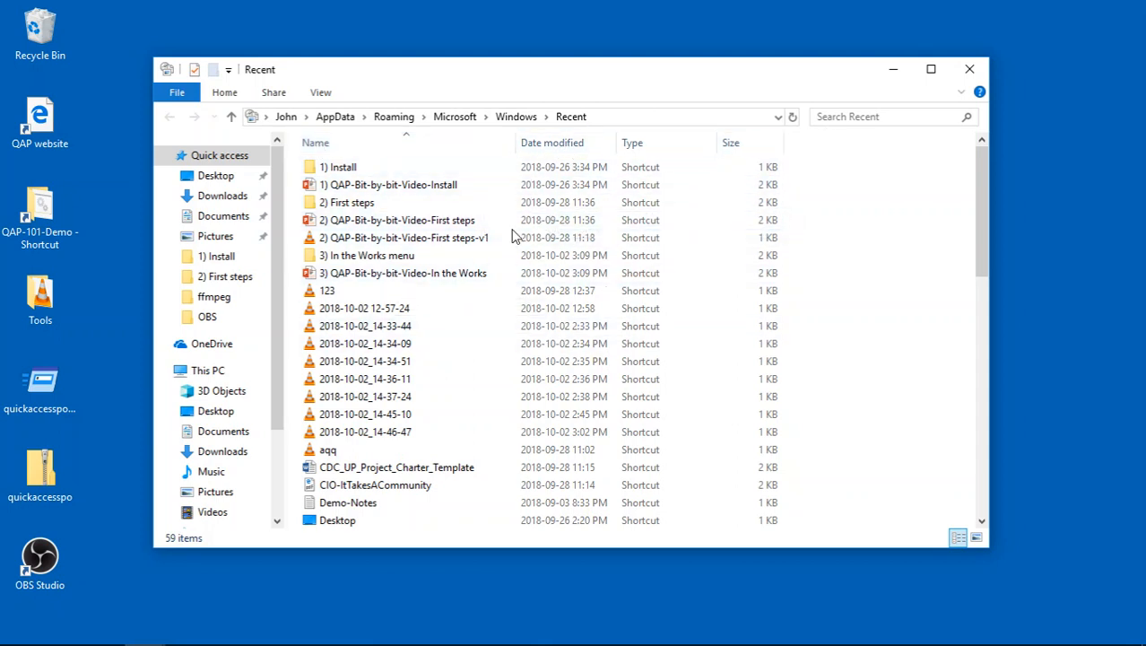
# Step: Compare the Recent Folders and Frequent Folders lists of the In the Works menu, and close the Recent folder window
pyautogui.middleClick(338, 205)
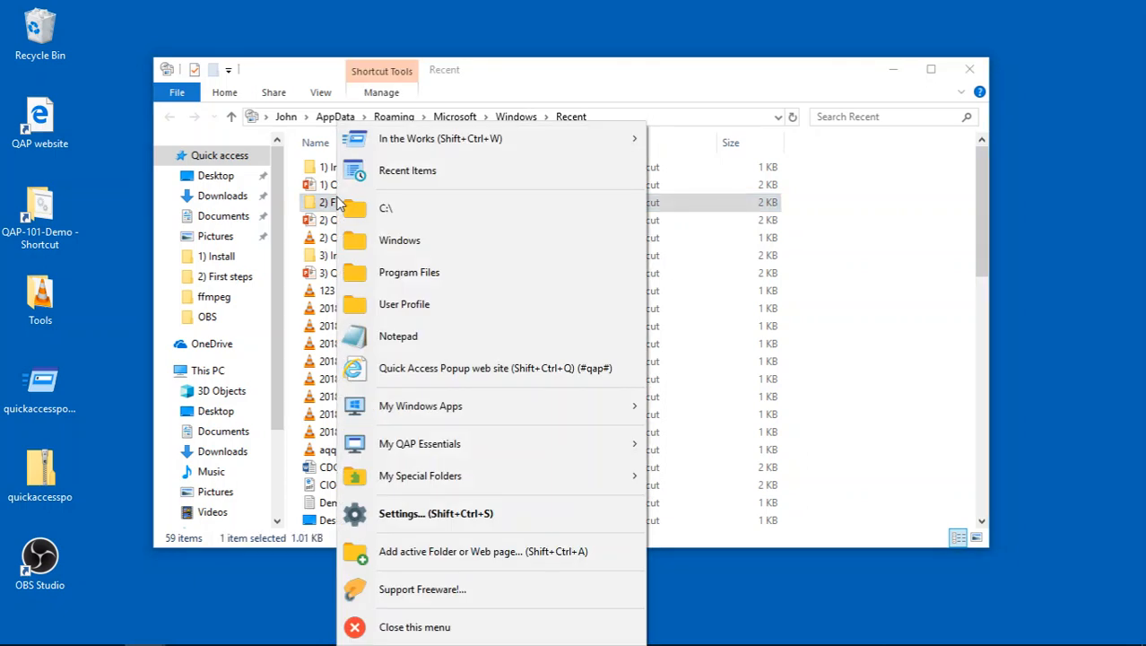
pyautogui.moveTo(511, 138)
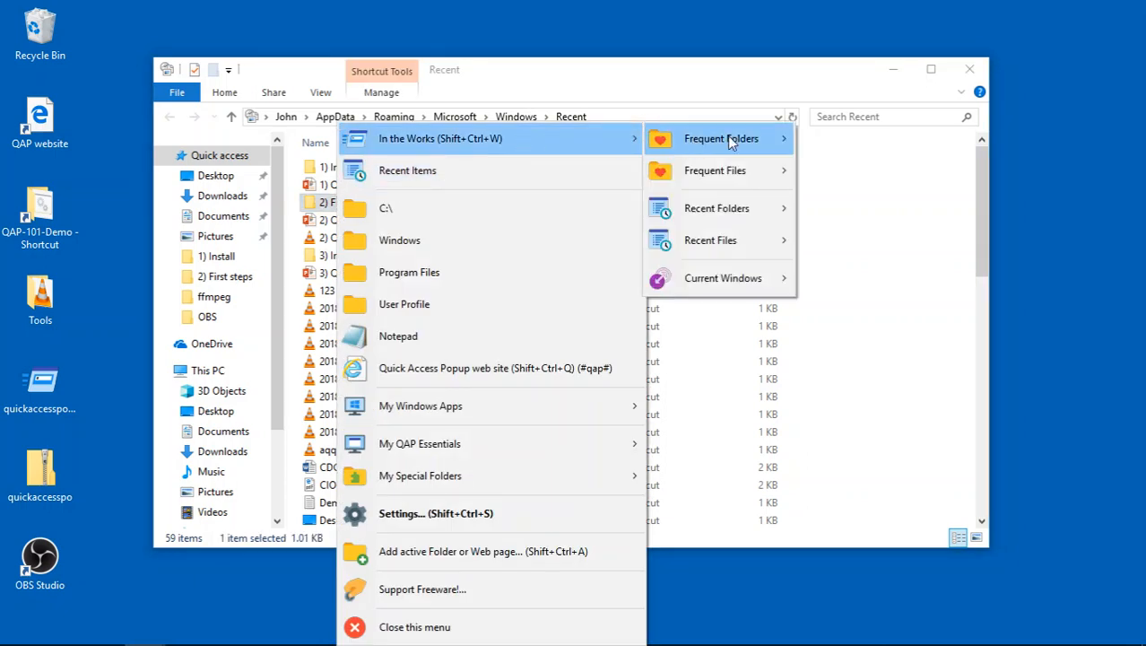
pyautogui.moveTo(722, 208)
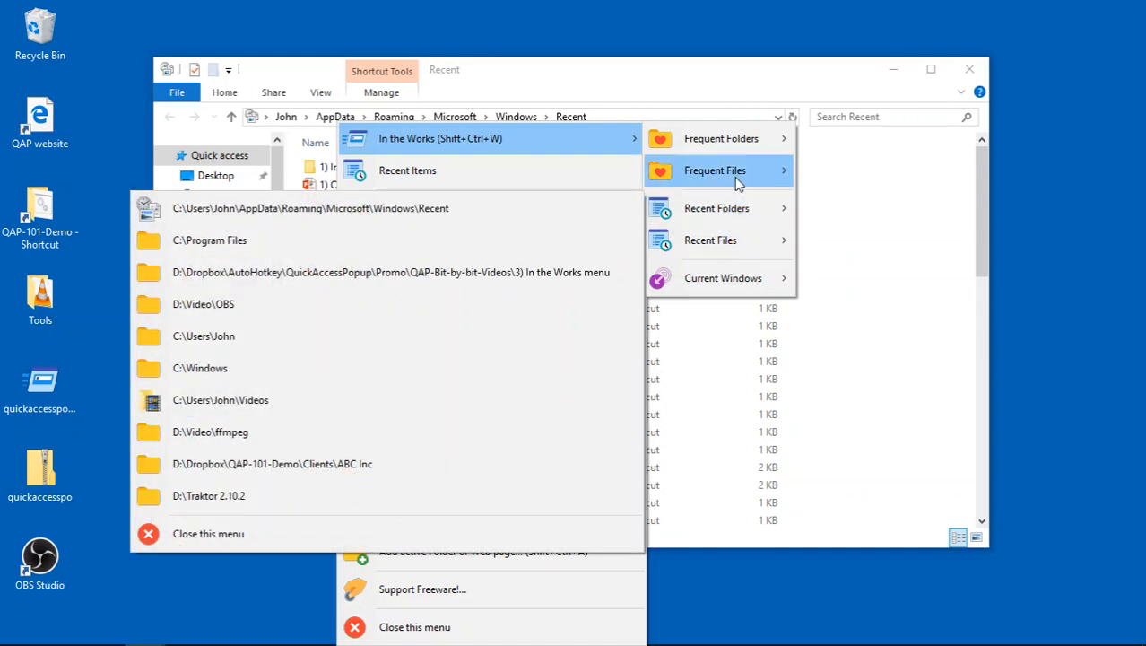
pyautogui.moveTo(730, 145)
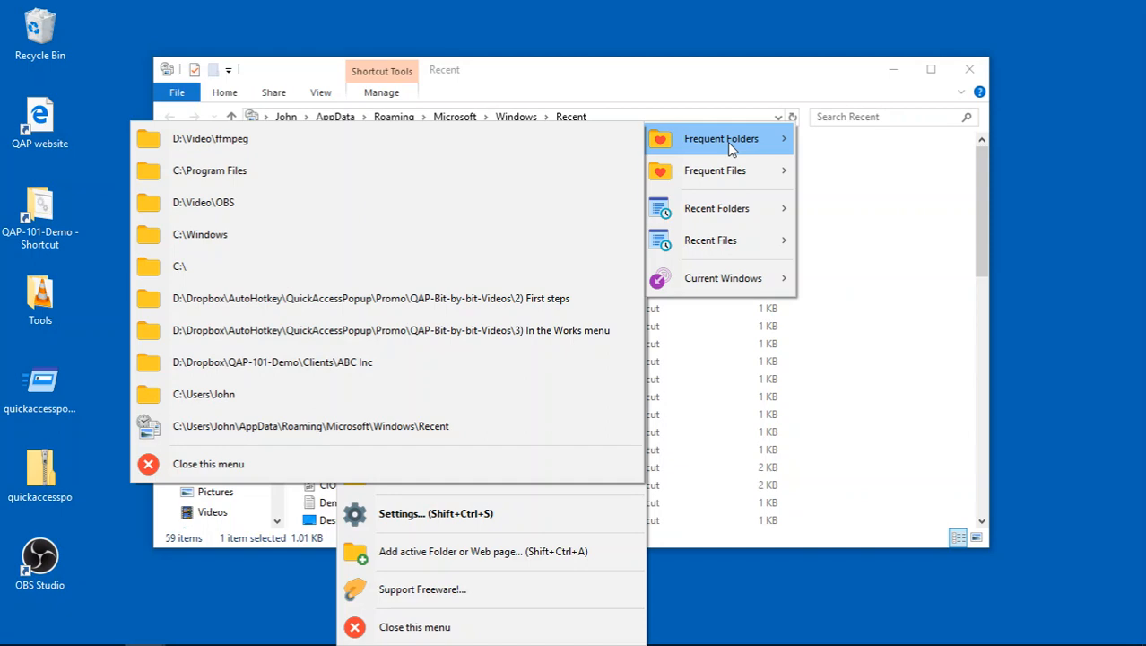
pyautogui.click(713, 80)
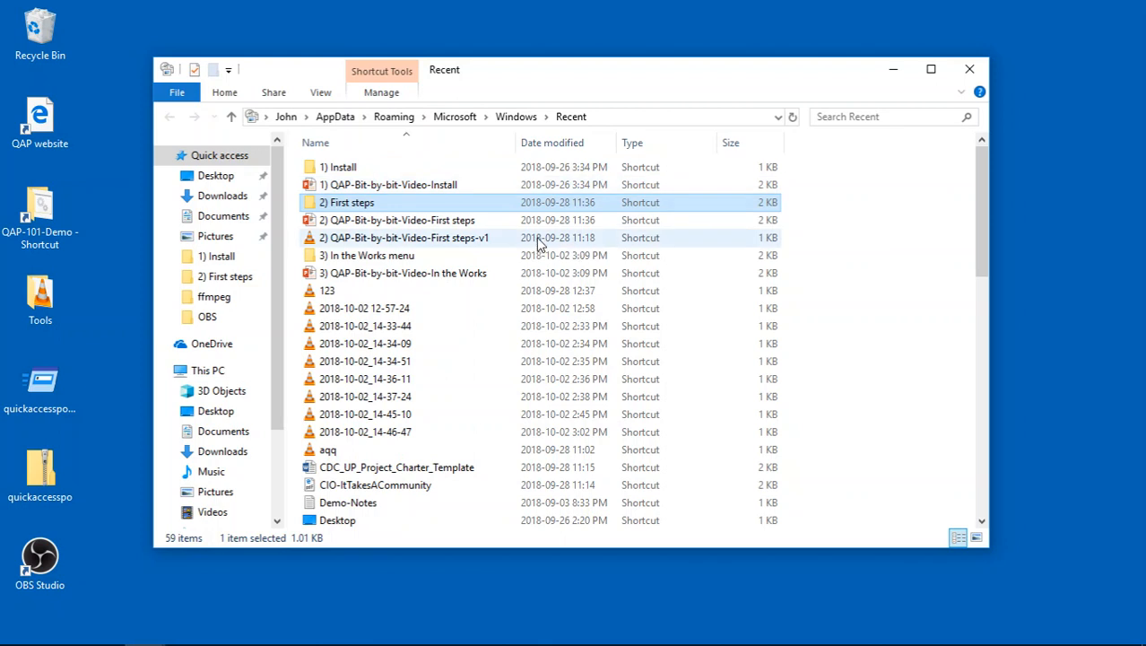
pyautogui.click(953, 75)
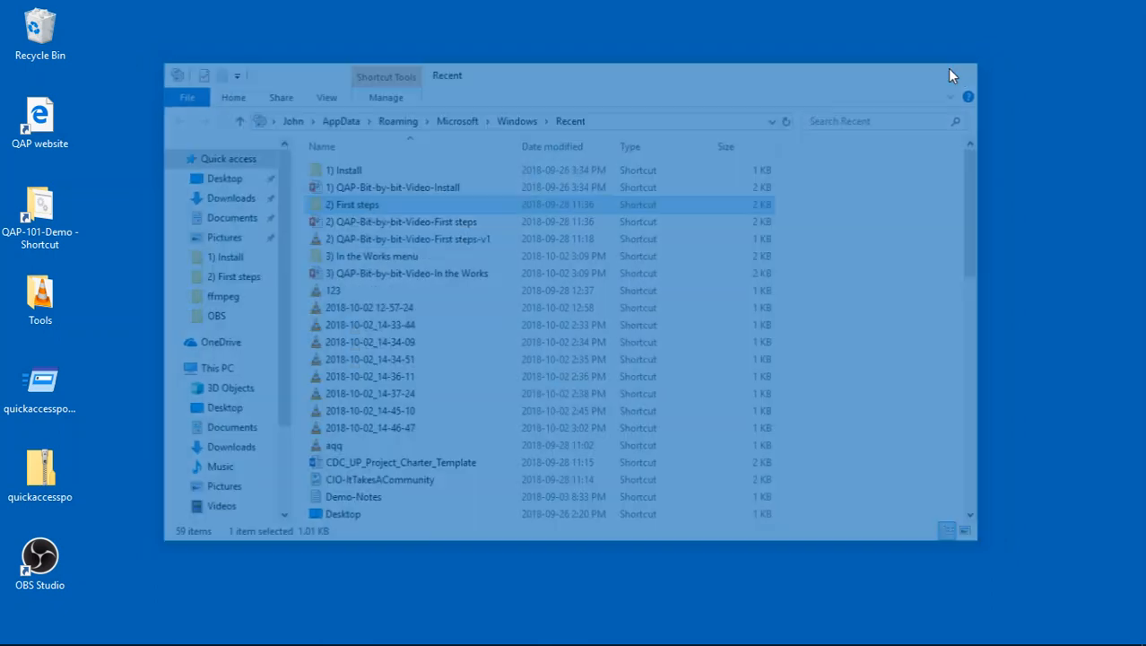
# Step: Open the Frequent Items Database parameters in the Quick Access Popup options
pyautogui.middleClick(248, 38)
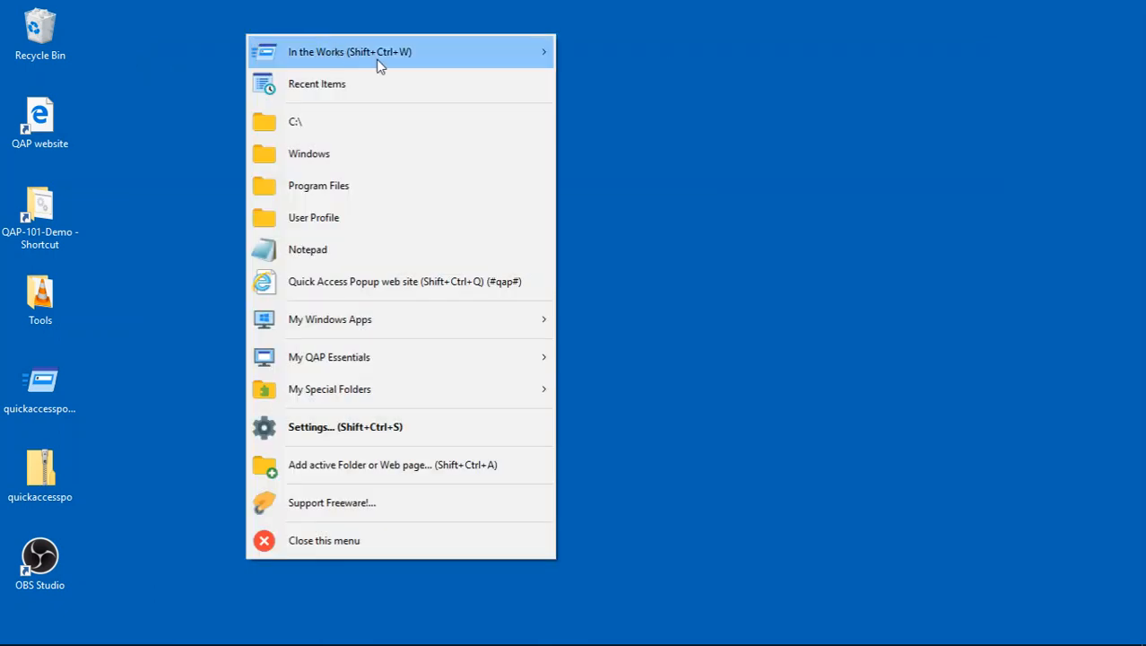
pyautogui.click(390, 424)
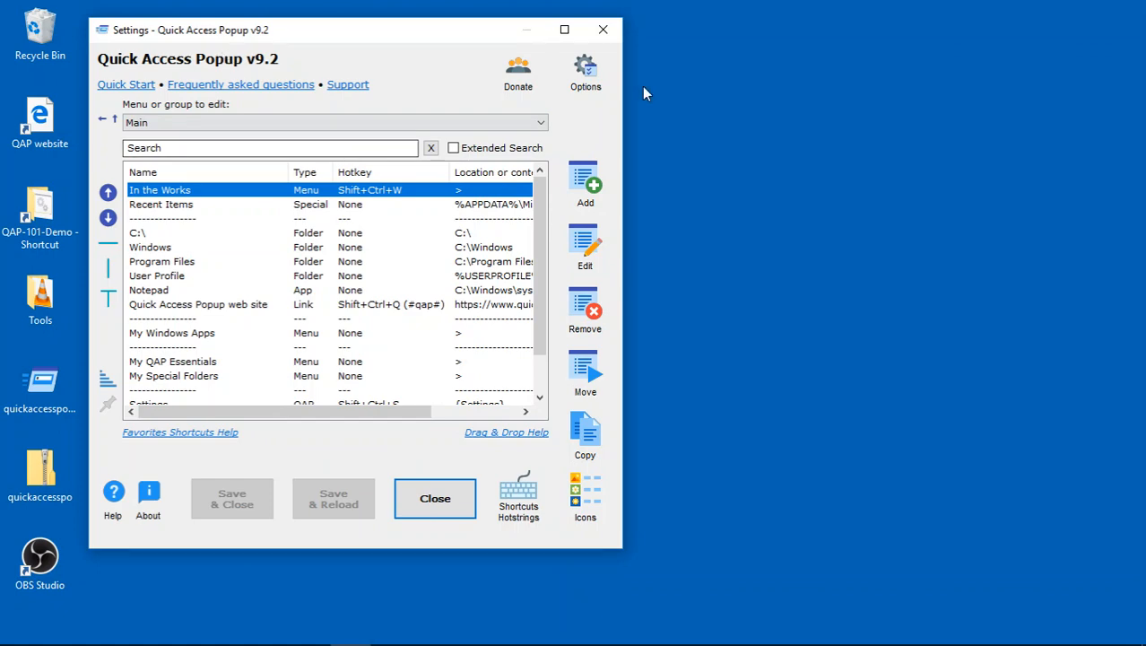
pyautogui.click(585, 72)
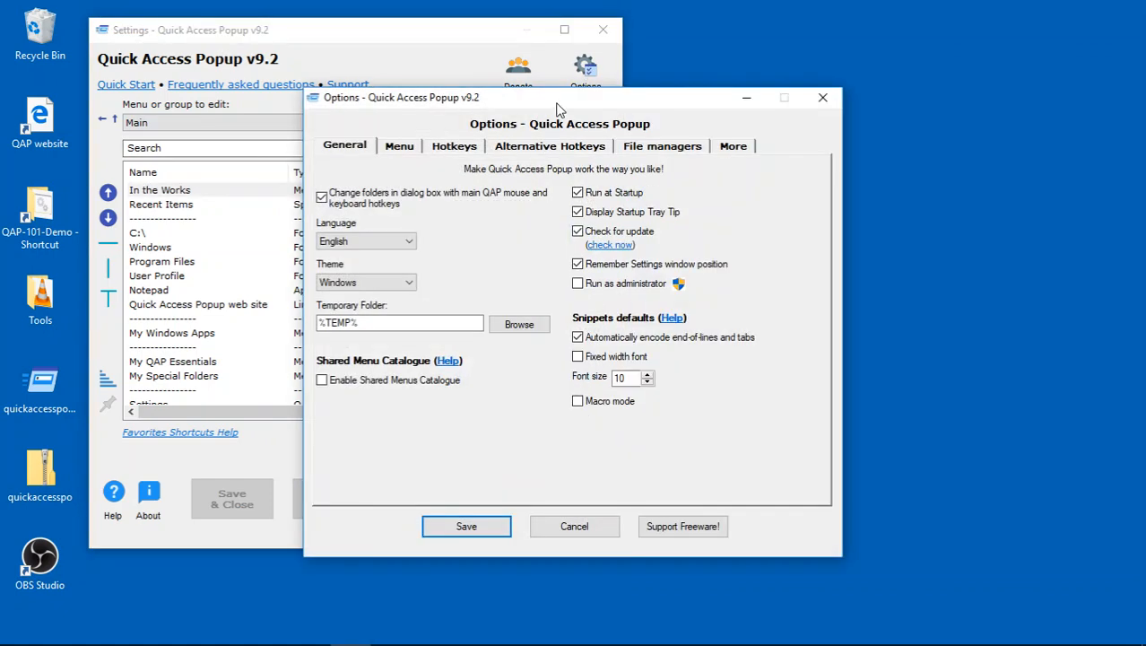
pyautogui.moveTo(556, 107); pyautogui.dragTo(499, 79)
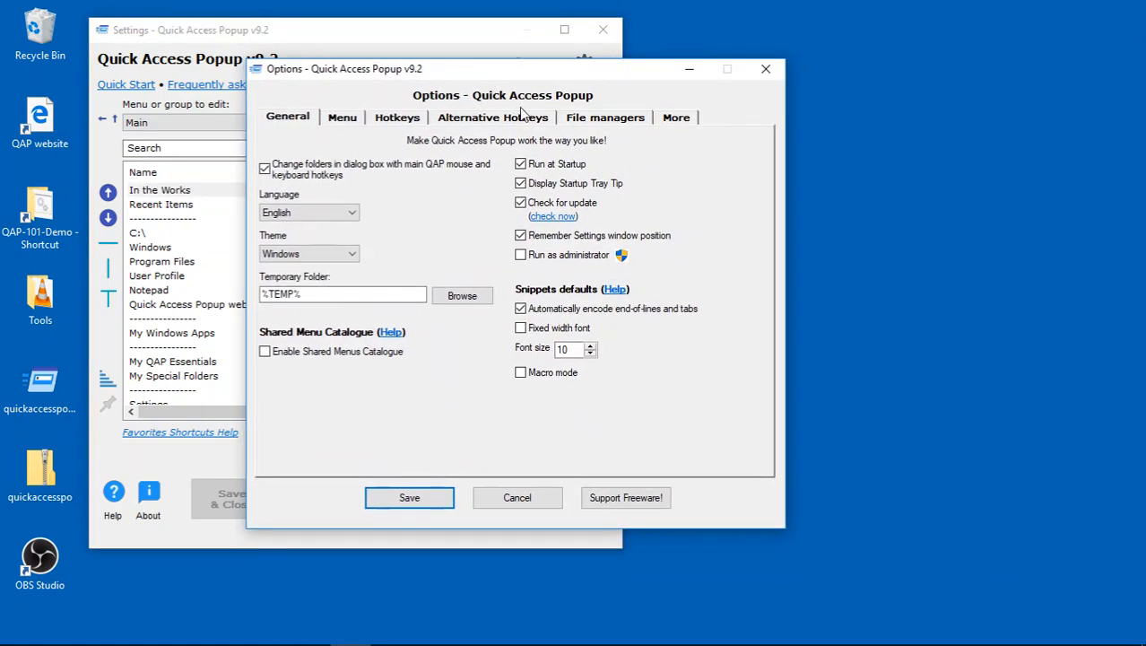
pyautogui.click(681, 123)
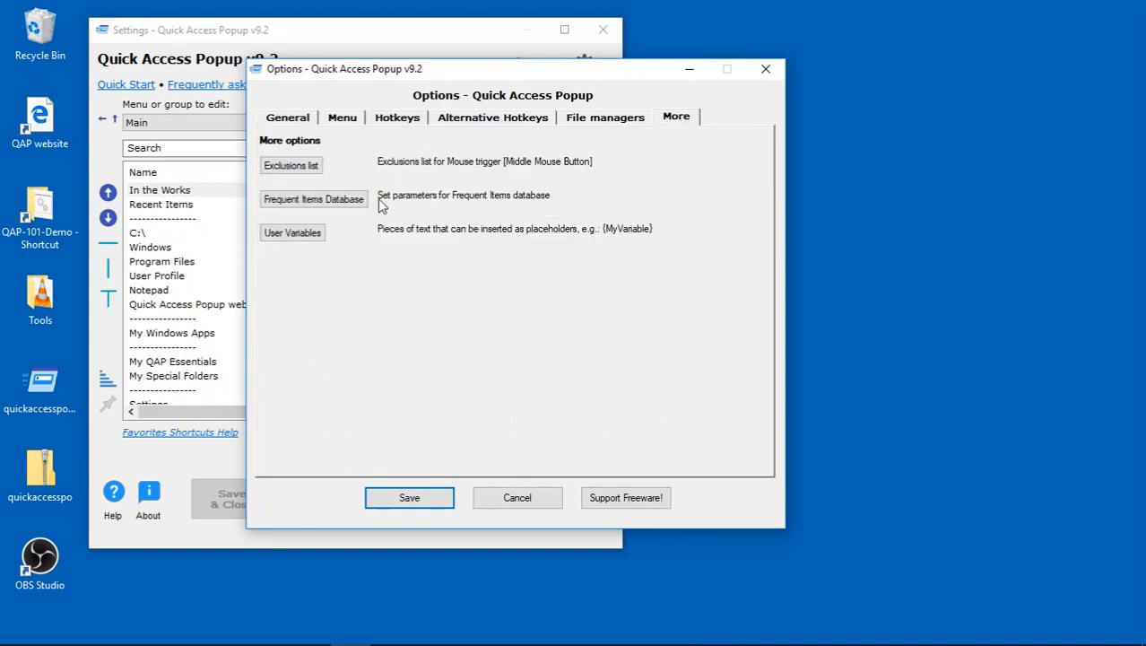
pyautogui.click(329, 205)
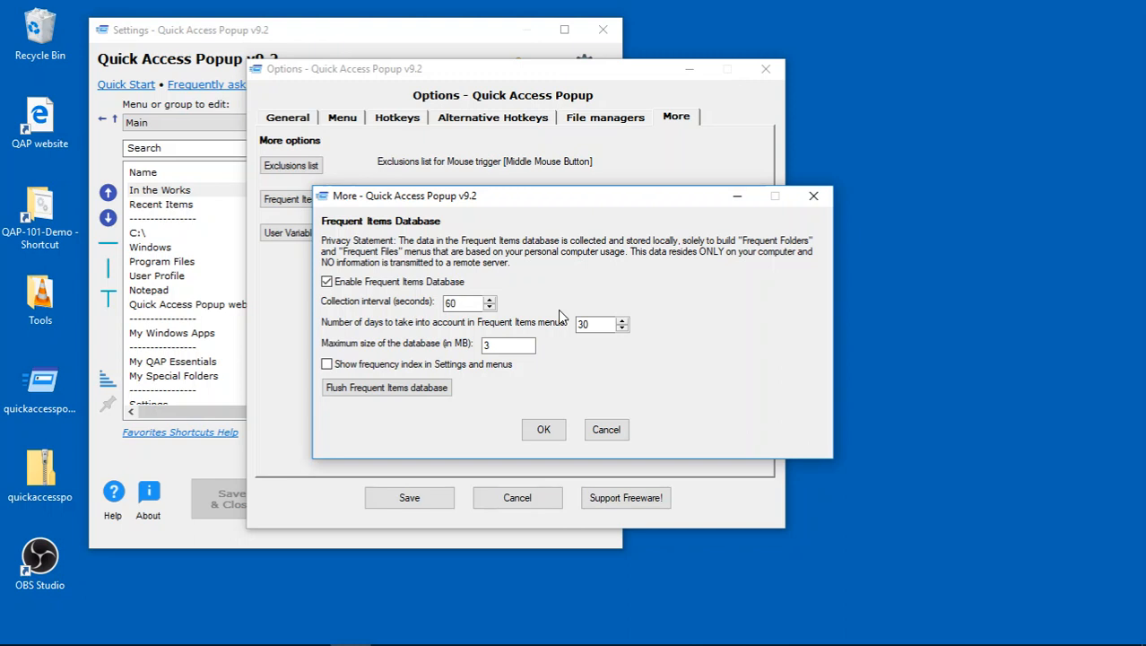
# Step: Try a collection interval of 300 seconds, and set it back to 60 seconds
pyautogui.doubleClick(447, 302)
pyautogui.write('300')
pyautogui.press('BackSpace')
pyautogui.press('BackSpace')
pyautogui.press('BackSpace')
pyautogui.write('60')
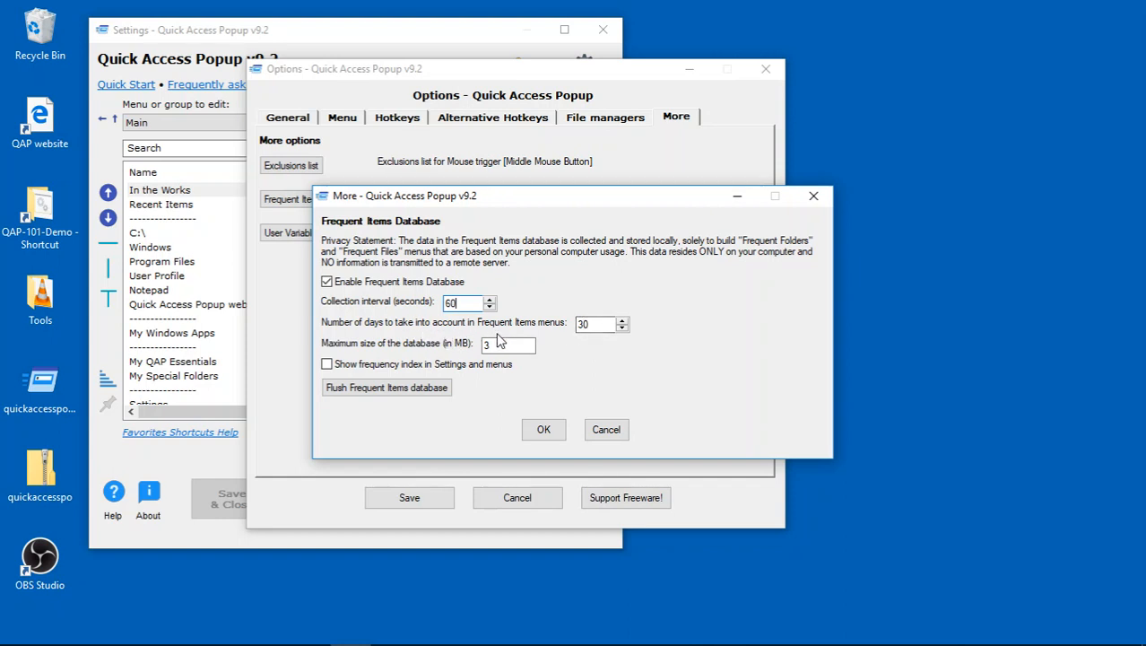
# Step: Examine the Frequent Folders list of the In the Works menu with the database parameters still open
pyautogui.middleClick(547, 226)
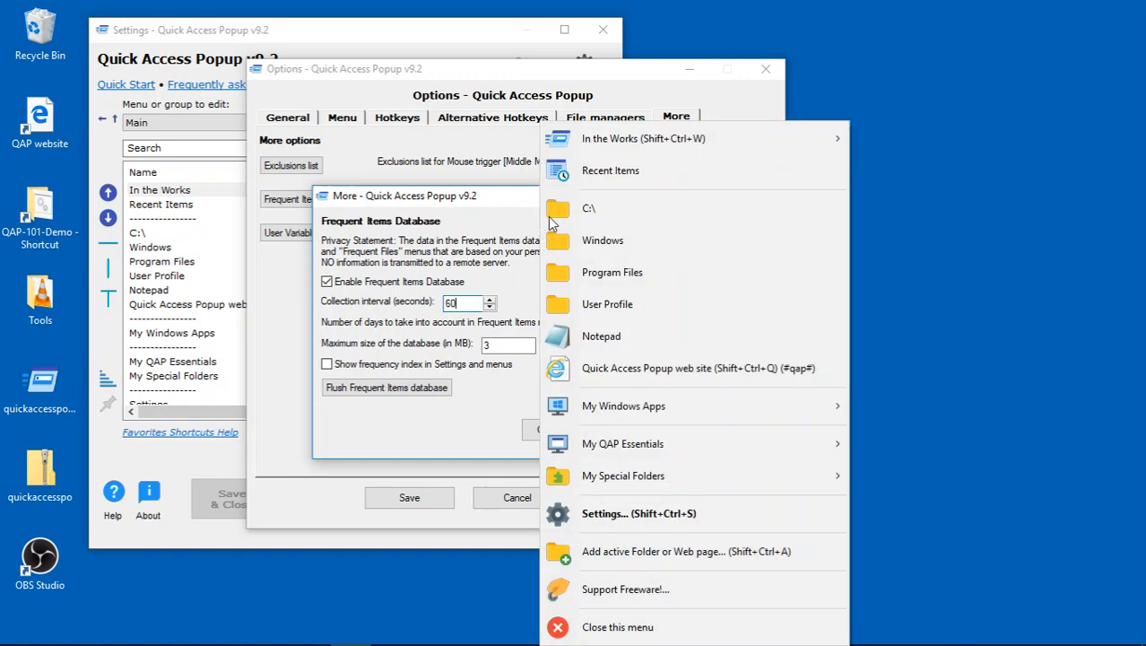
pyautogui.moveTo(665, 151)
pyautogui.moveTo(897, 140)
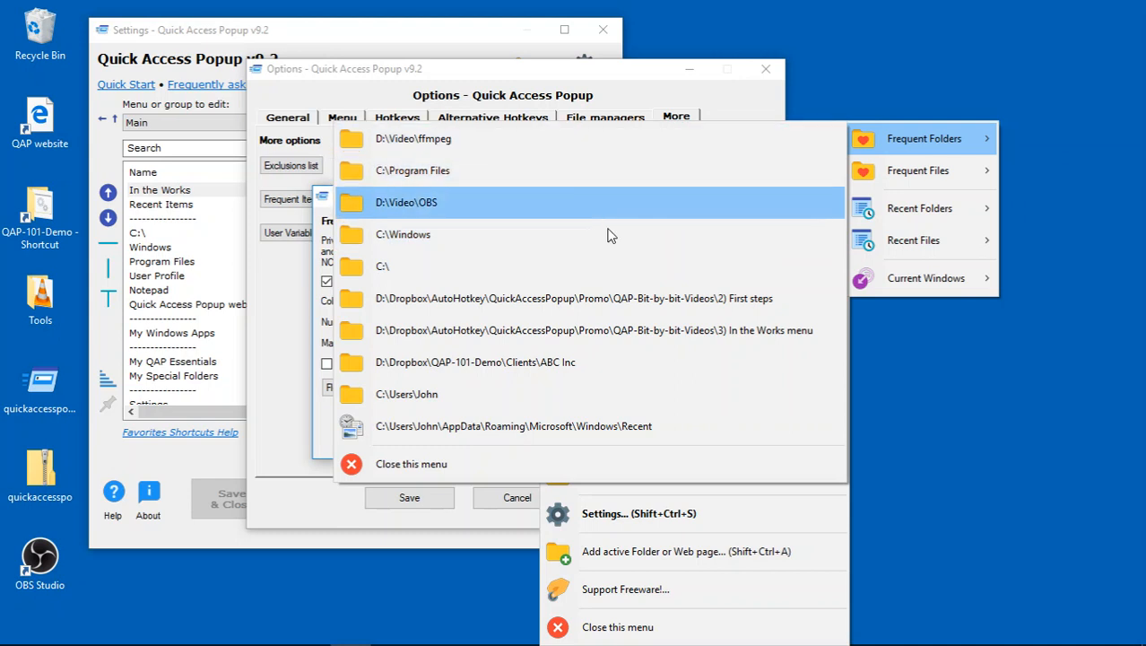
pyautogui.click(716, 97)
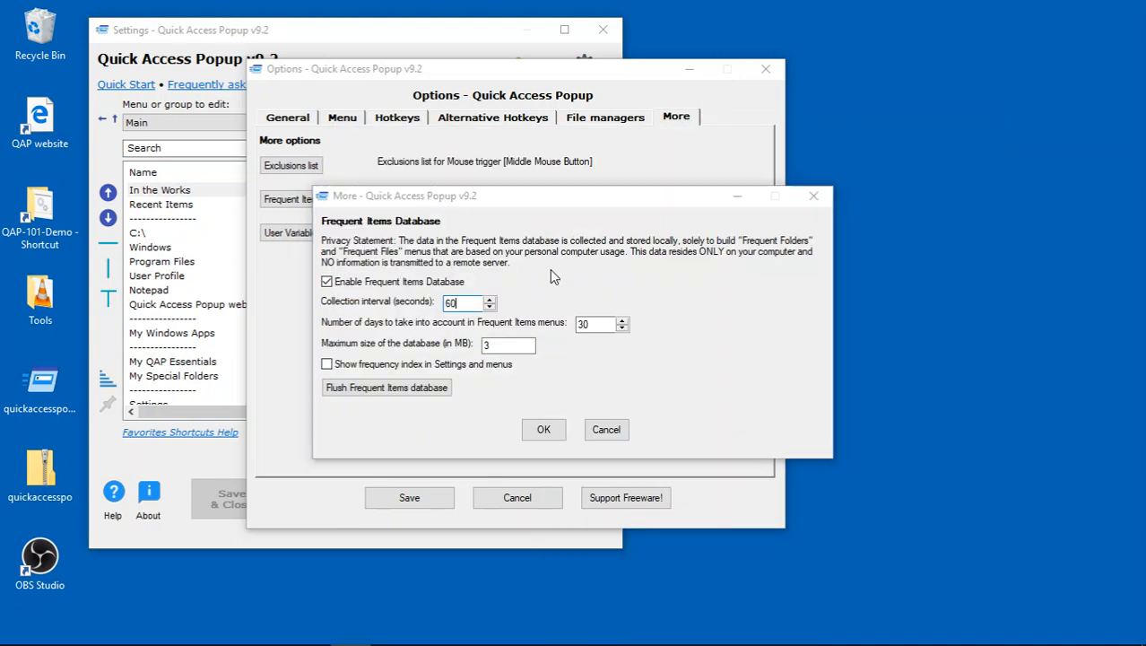
# Step: Set the number of days taken into account in Frequent Items menus to 3, and save the options
pyautogui.click(595, 323)
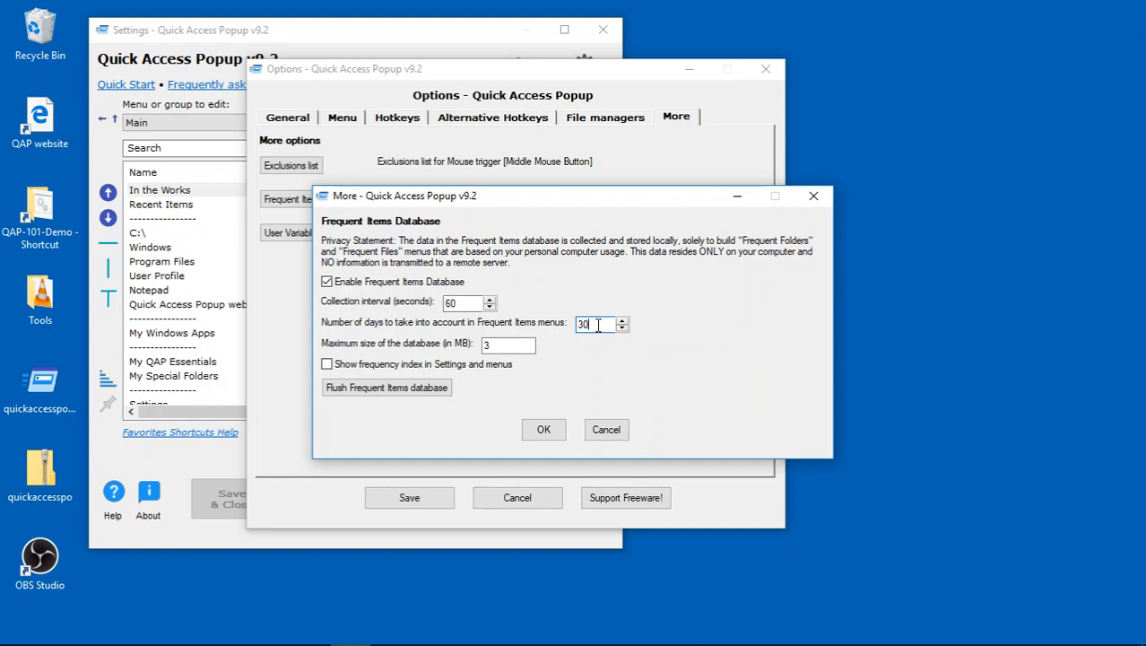
pyautogui.moveTo(598, 325); pyautogui.dragTo(581, 328)
pyautogui.write('7')
pyautogui.click(542, 428)
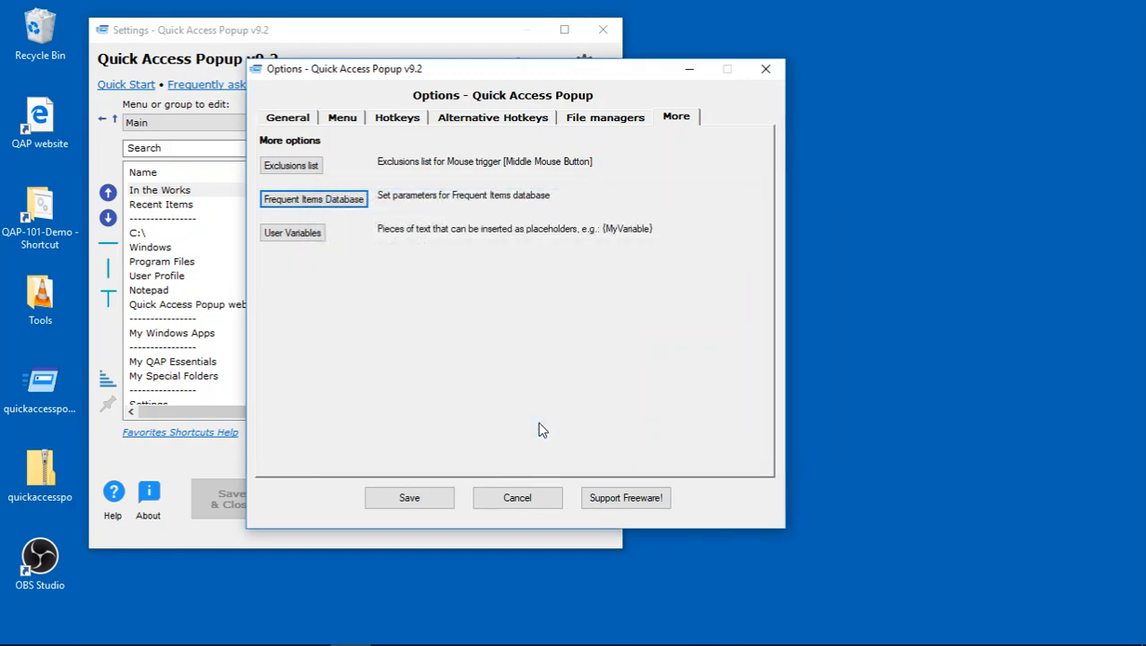
pyautogui.click(436, 500)
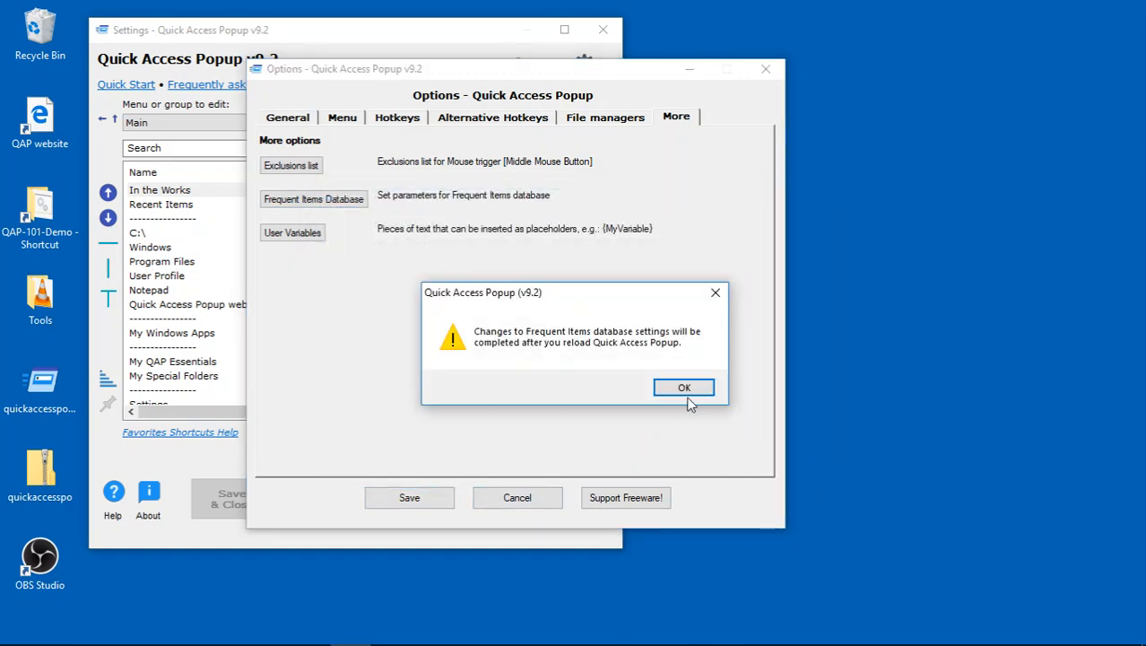
pyautogui.click(687, 399)
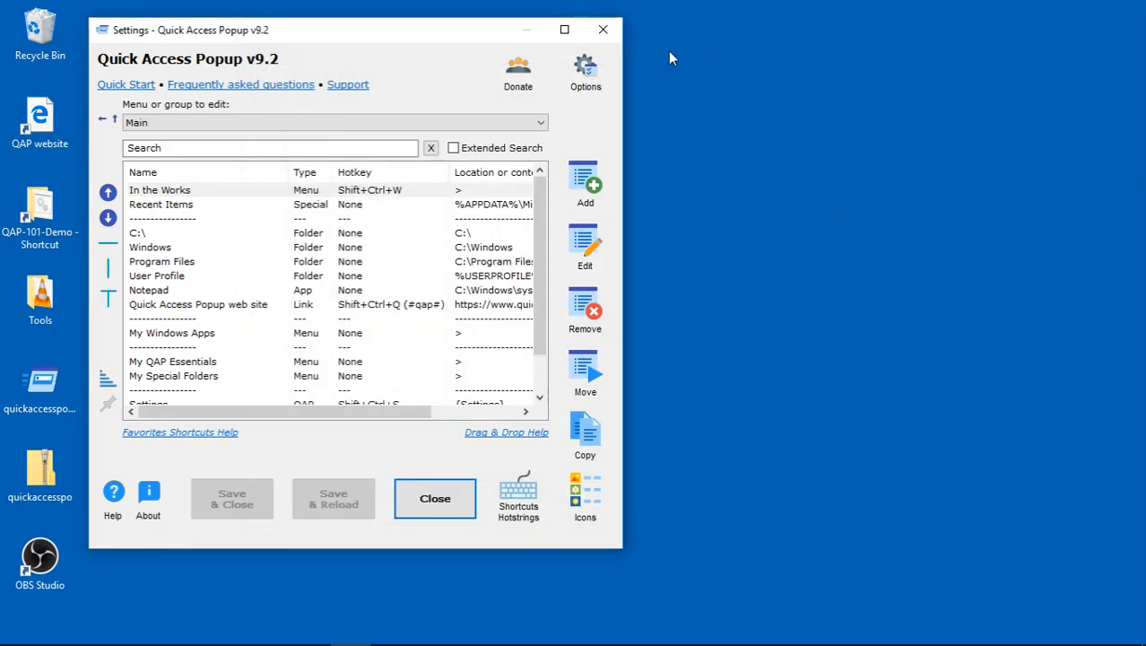
# Step: Examine the Frequent Folders list of the In the Works menu based on the 3-day period
pyautogui.middleClick(668, 52)
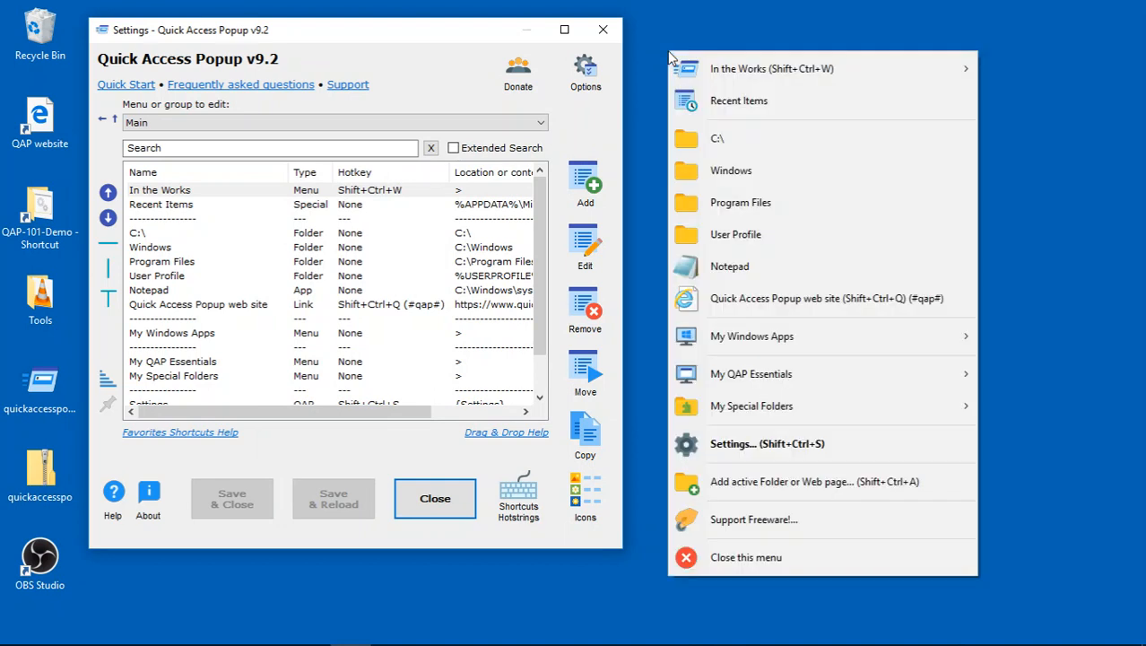
pyautogui.moveTo(771, 69)
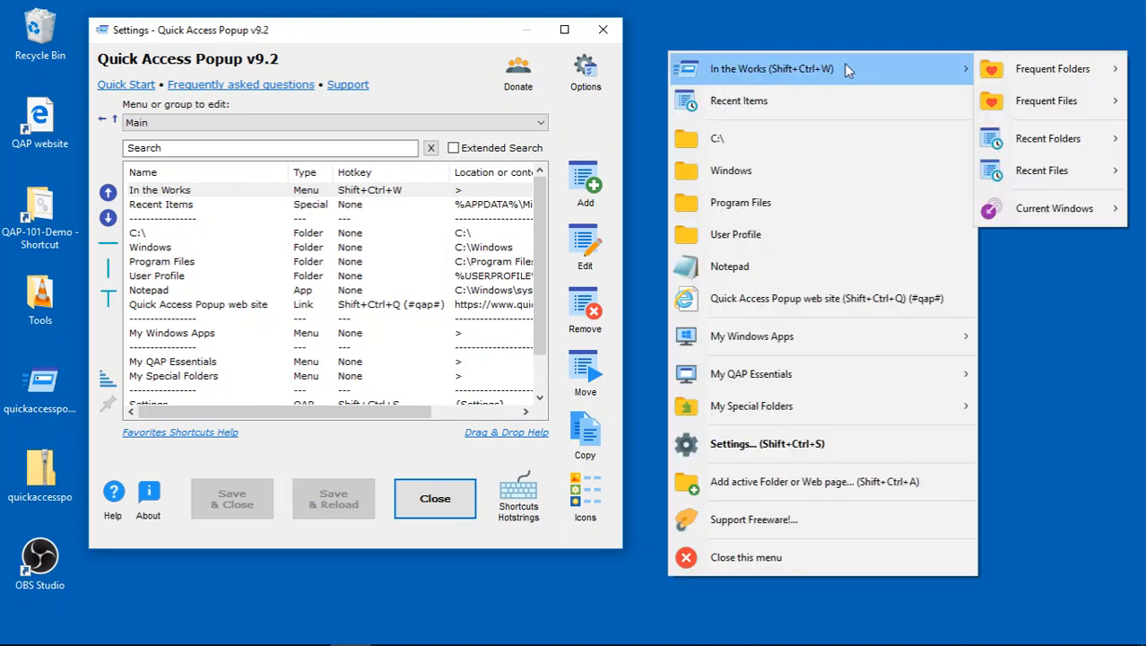
pyautogui.moveTo(1045, 79)
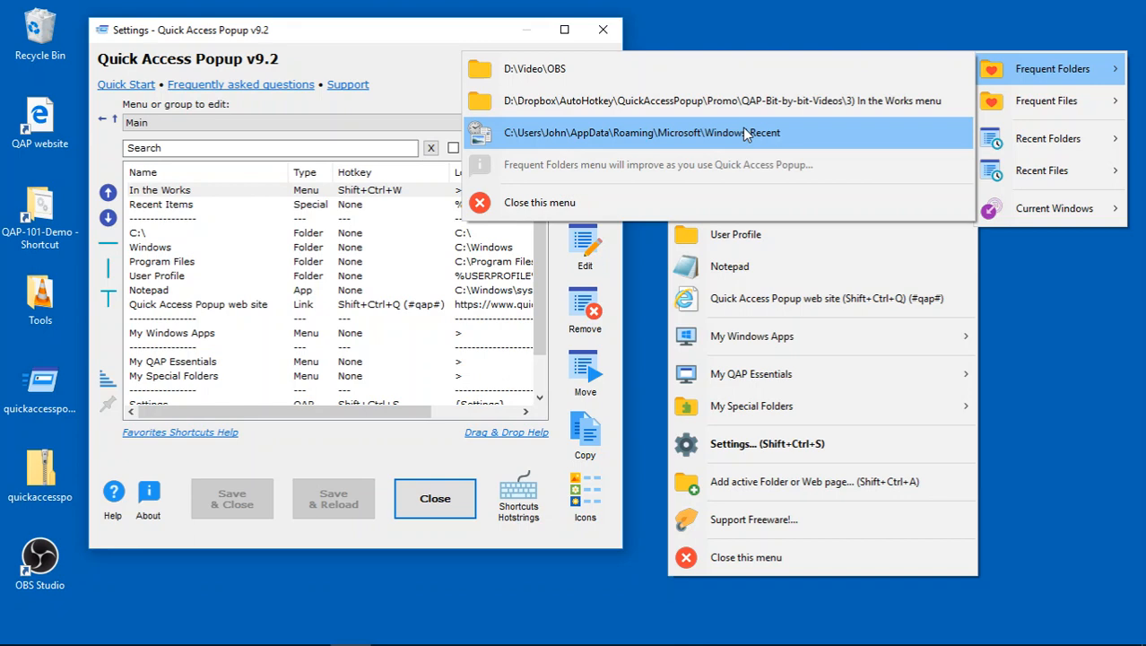
pyautogui.click(1049, 370)
# Step: In the Frequent Items Database parameters, set the number of days taken into account in Frequent Items menus to 30
pyautogui.click(579, 81)
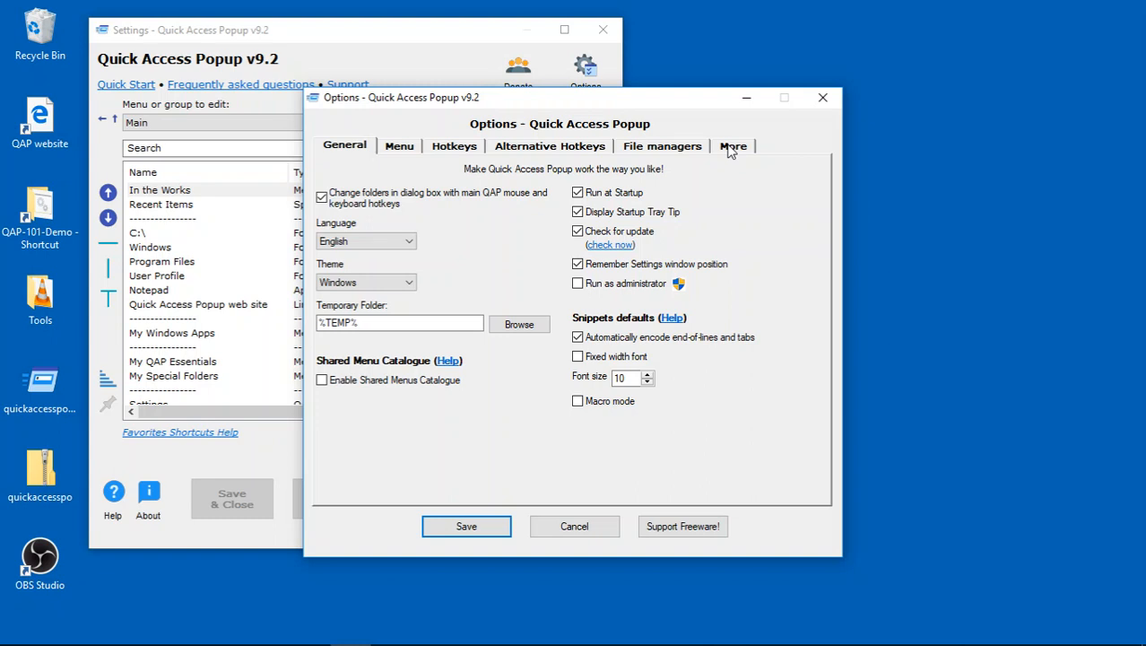
pyautogui.click(731, 149)
pyautogui.click(414, 235)
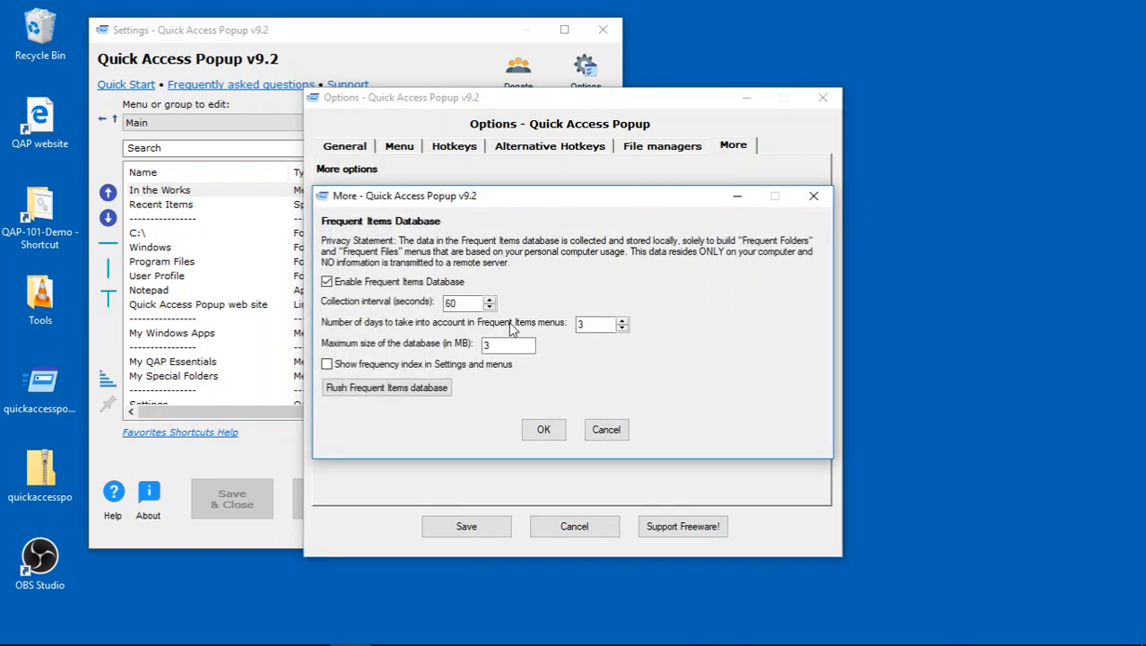
pyautogui.doubleClick(501, 344)
pyautogui.doubleClick(601, 324)
pyautogui.write('30')
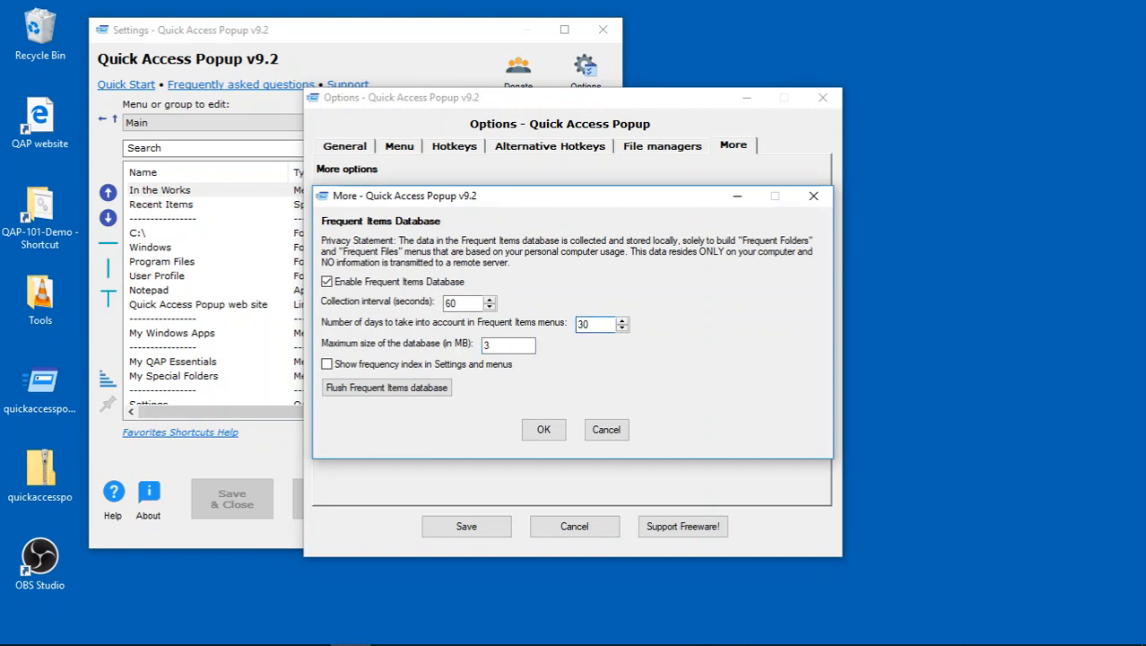
pyautogui.click(508, 348)
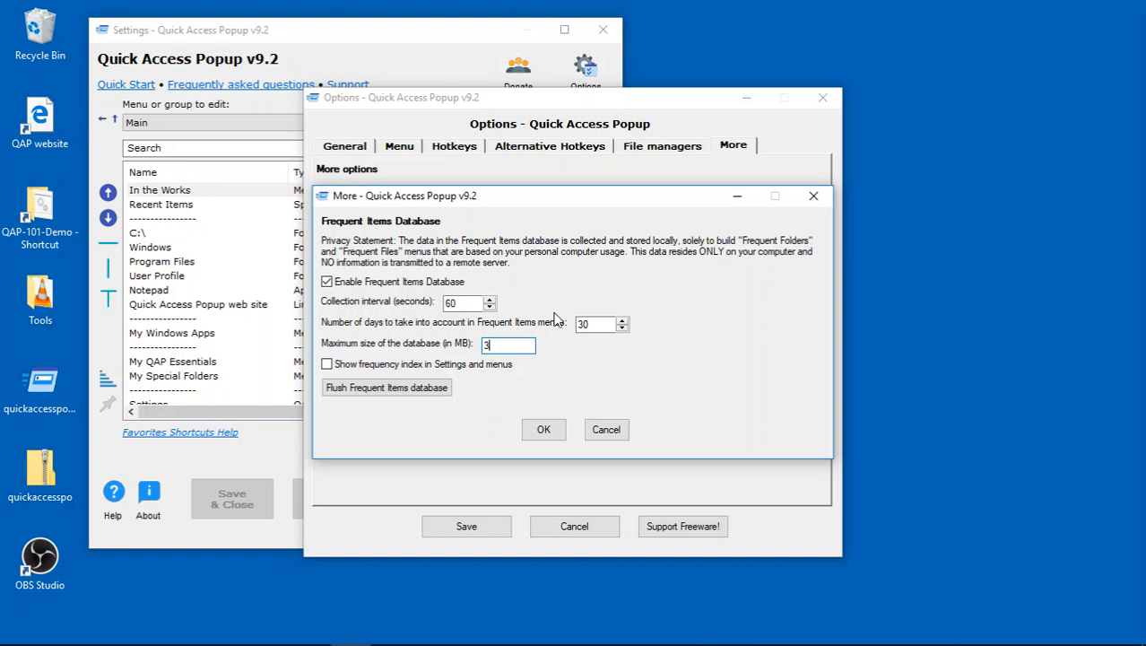
pyautogui.moveTo(604, 324); pyautogui.dragTo(561, 323)
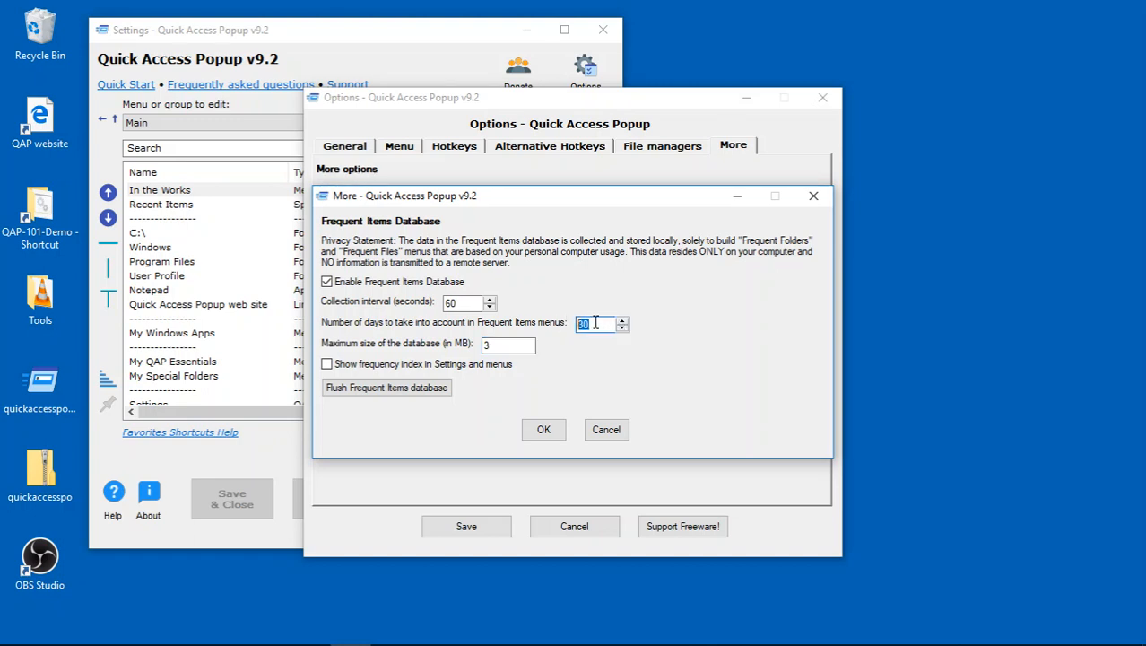
# Step: Turn on showing the frequency index in Settings and menus, and save the options
pyautogui.click(520, 347)
pyautogui.click(328, 366)
pyautogui.click(544, 429)
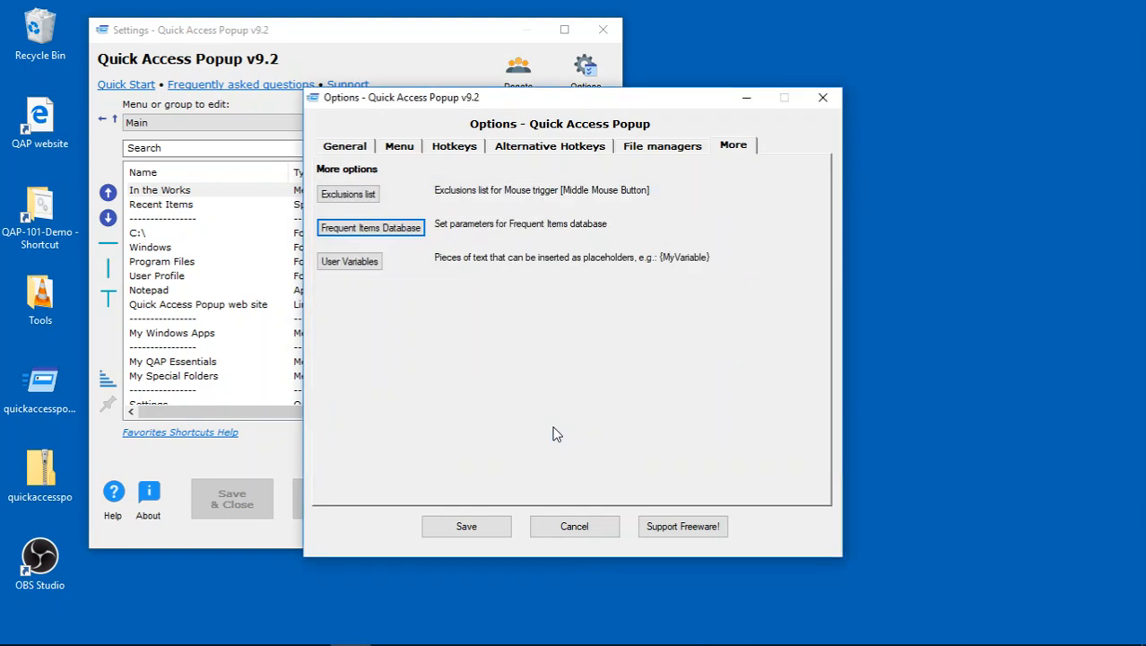
pyautogui.click(469, 527)
pyautogui.click(664, 381)
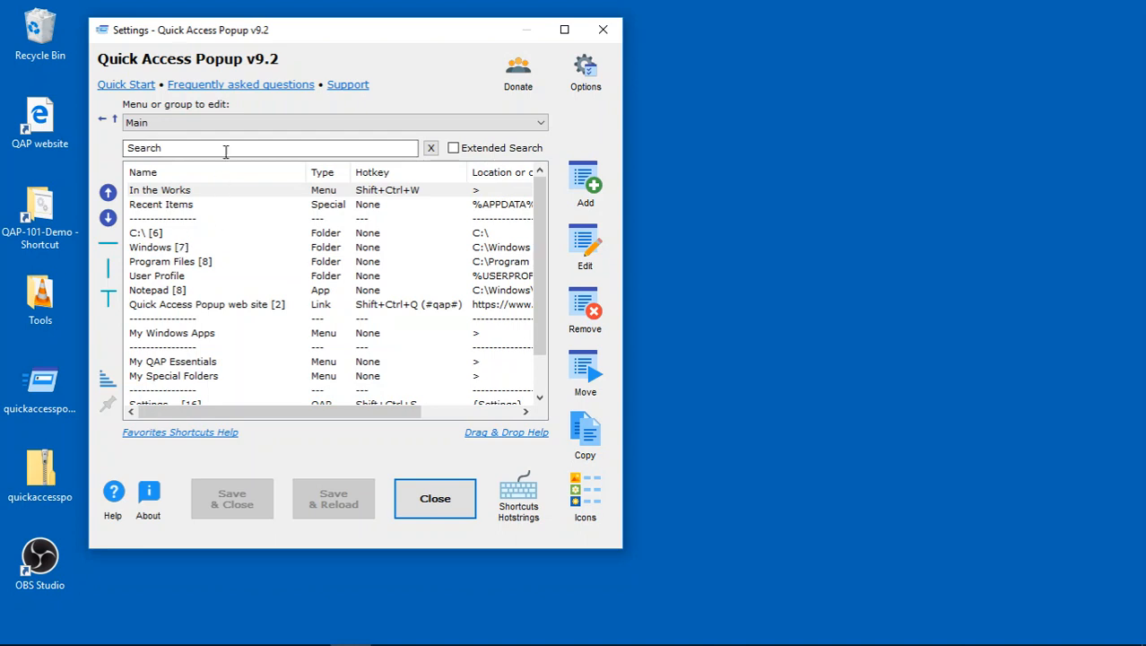
# Step: Examine the frequency indexes of the favorites in the My Special Folders submenu, and return to the Main menu list
pyautogui.moveTo(265, 41); pyautogui.dragTo(297, 42)
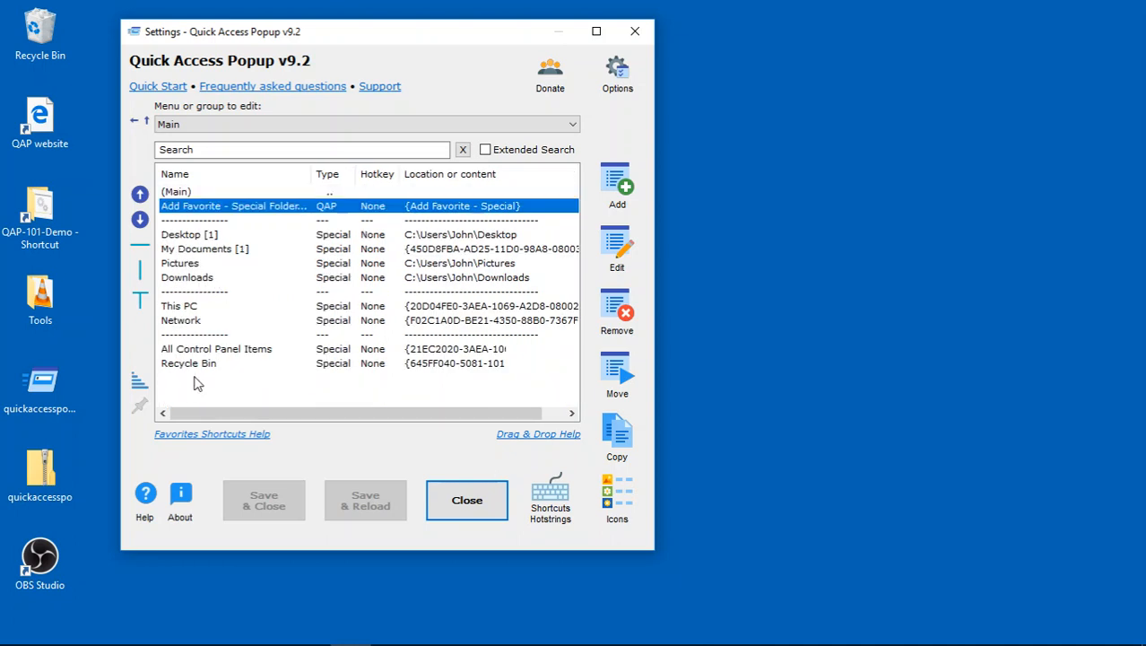
pyautogui.doubleClick(201, 378)
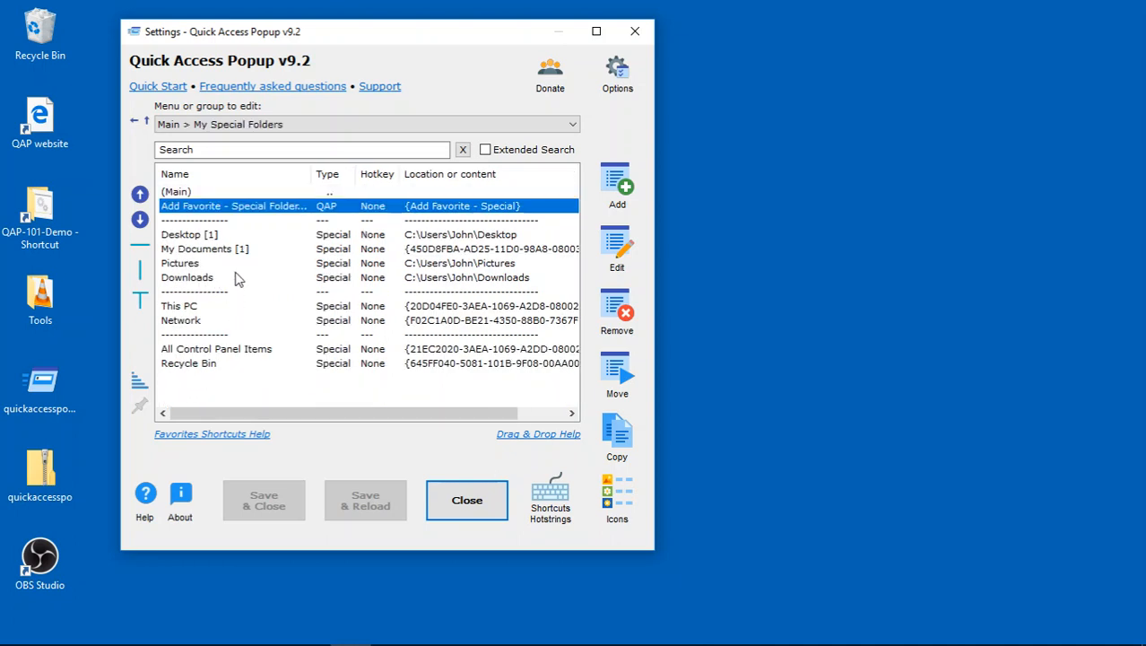
pyautogui.doubleClick(189, 194)
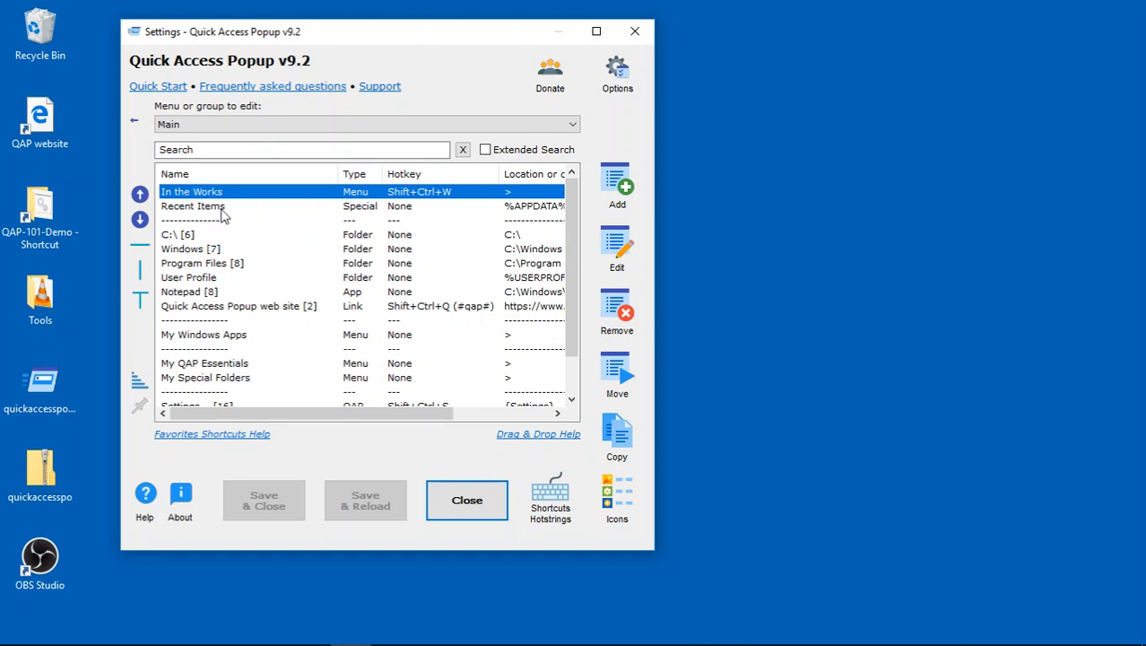
# Step: Check the Frequent Folders list of the In the Works menu for its frequency indexes
pyautogui.middleClick(185, 34)
pyautogui.moveTo(396, 46)
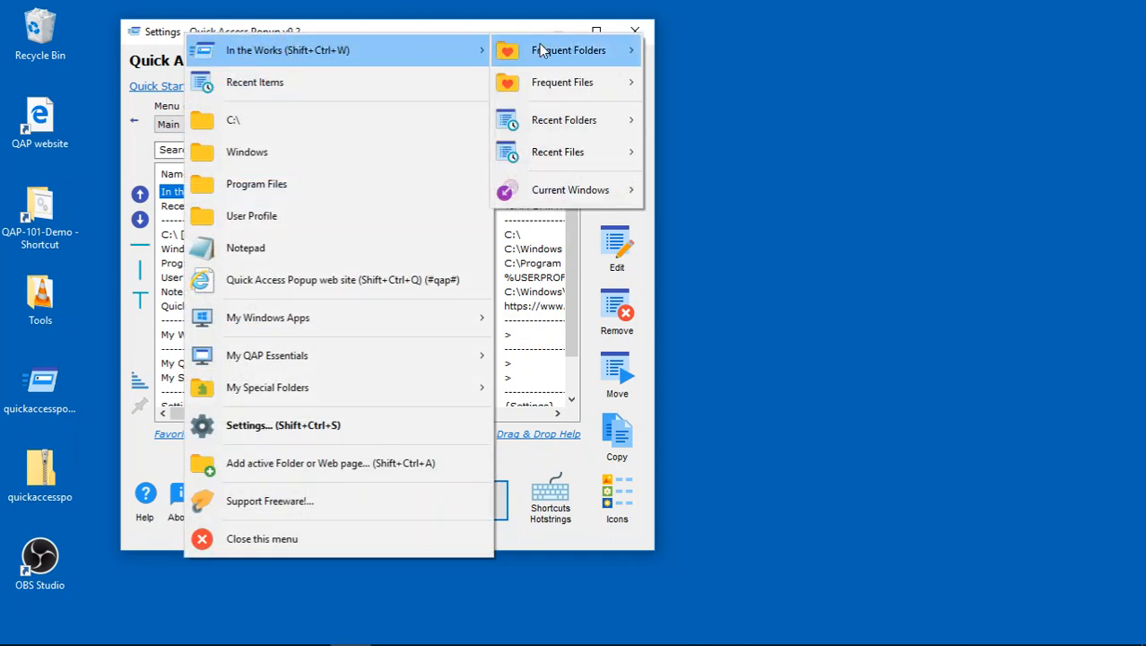
pyautogui.moveTo(594, 51)
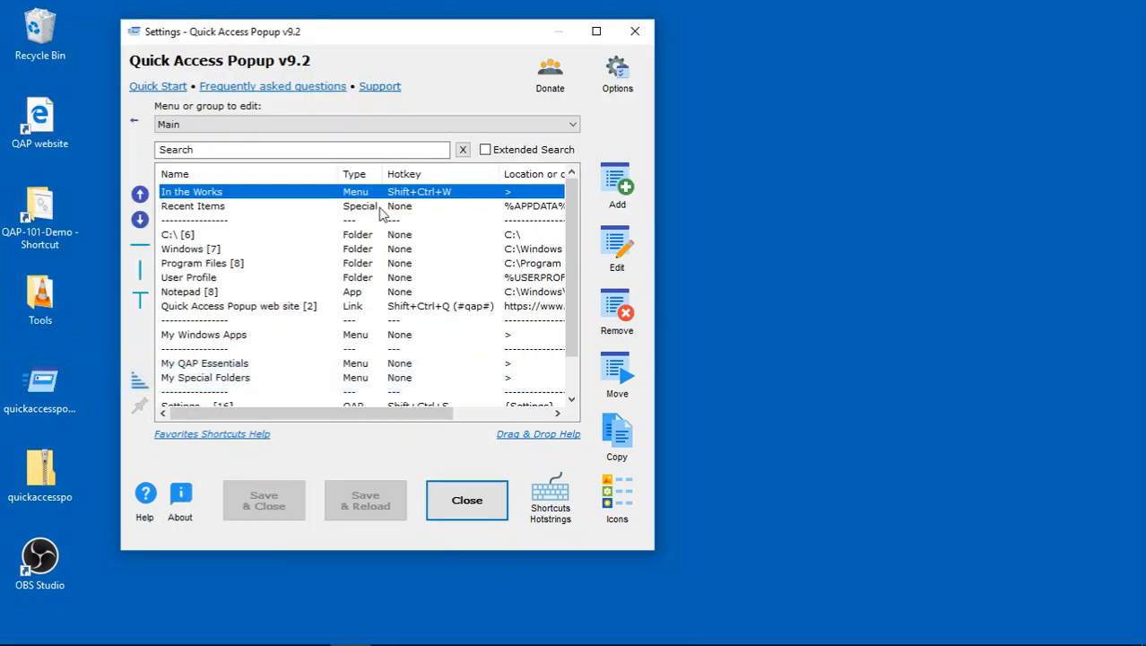
# Step: Check the Frequent Files list of the In the Works menu for its frequency indexes, and close the menu
pyautogui.middleClick(330, 203)
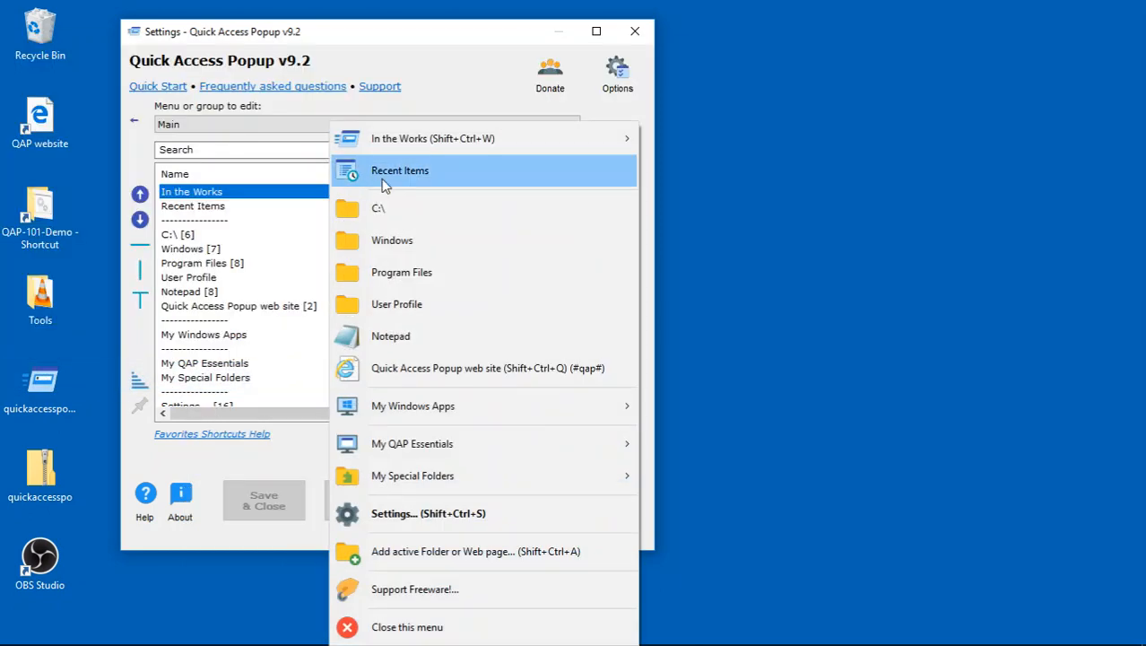
pyautogui.moveTo(405, 144)
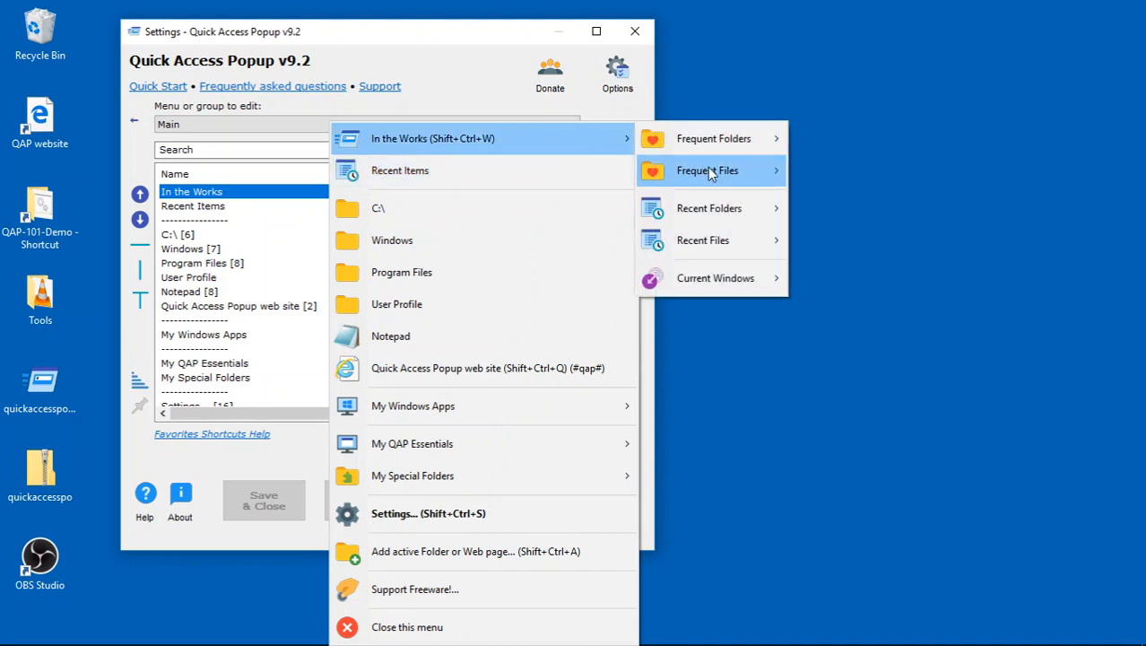
pyautogui.moveTo(713, 173)
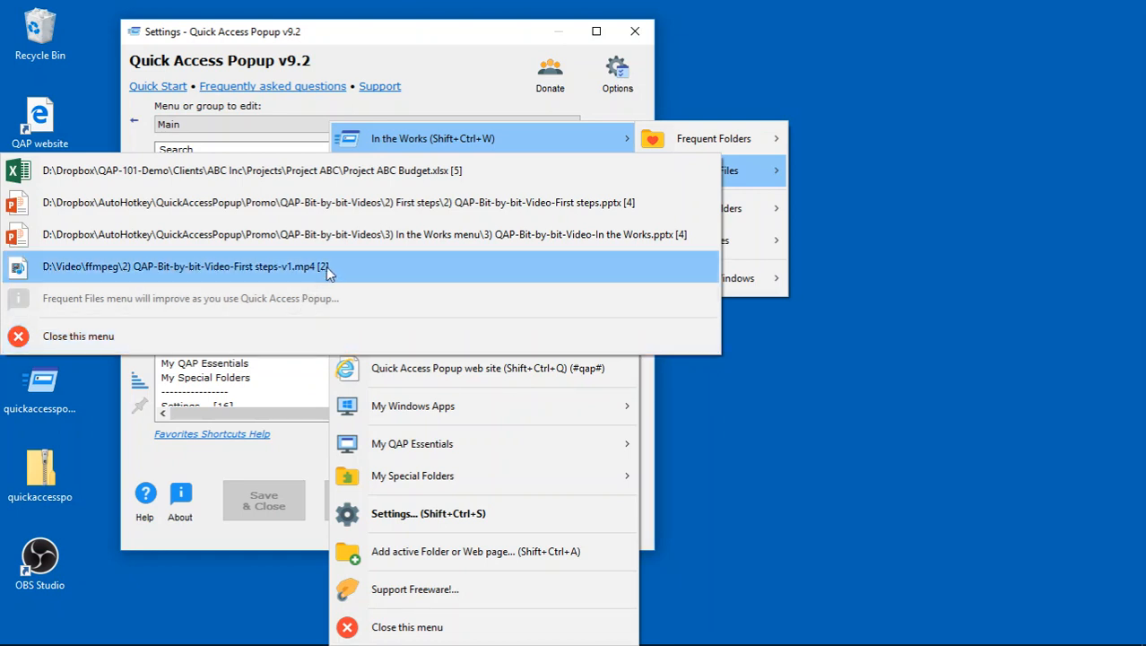
pyautogui.click(131, 340)
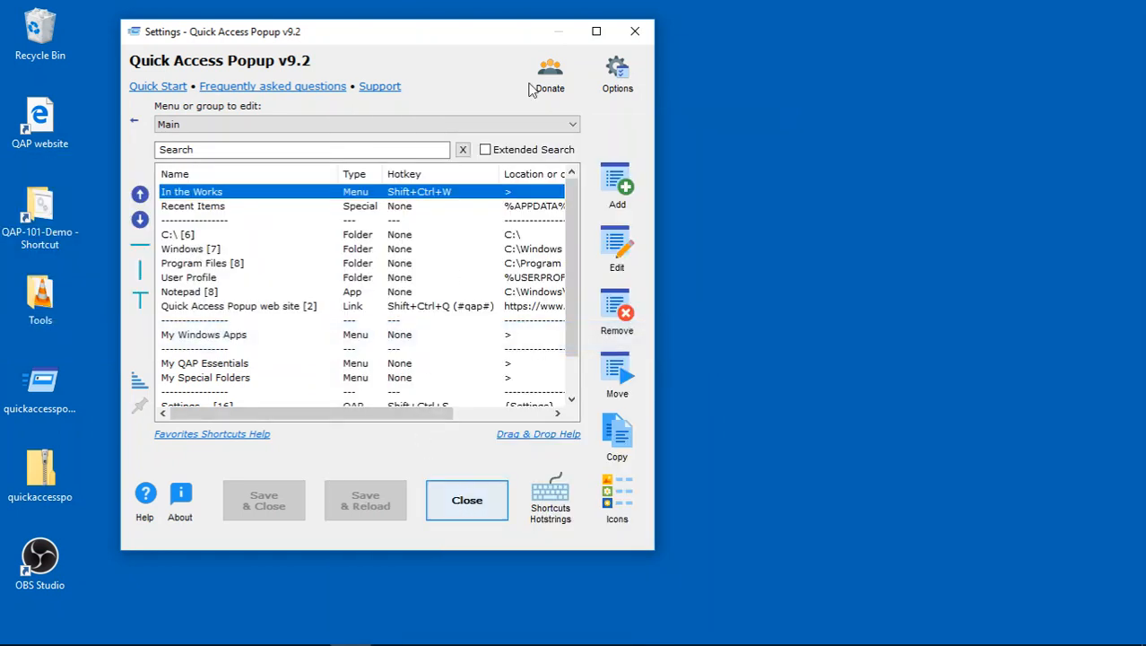
# Step: Try 25 as the number of items in the Frequent Items and Recent Items menus, and discard the option changes
pyautogui.click(618, 77)
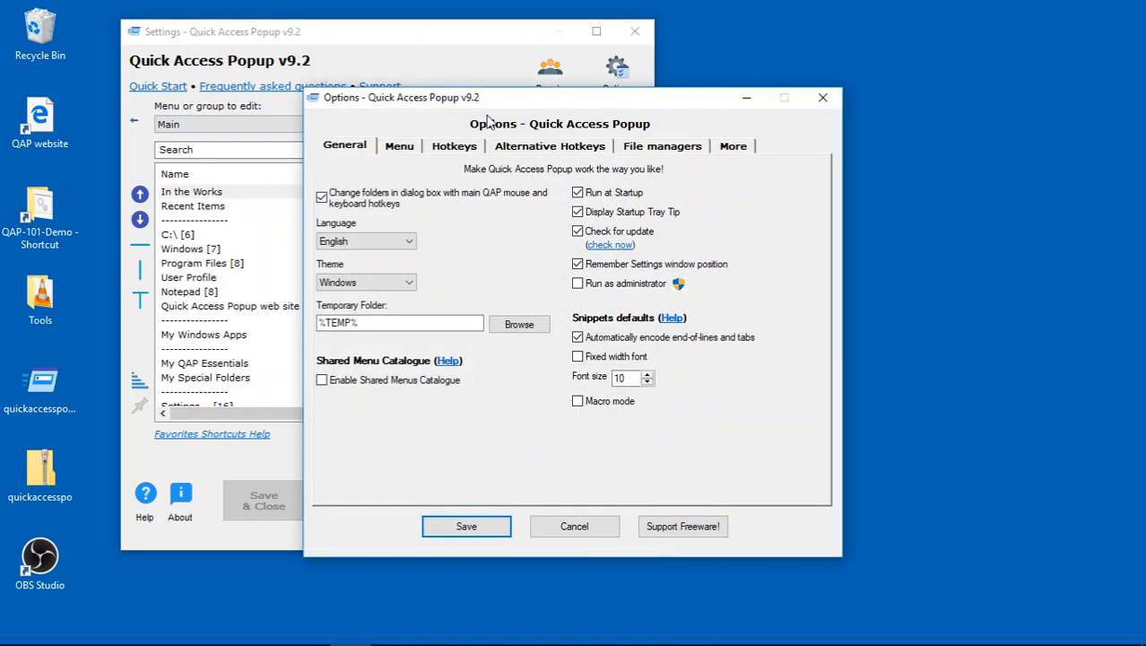
pyautogui.click(401, 148)
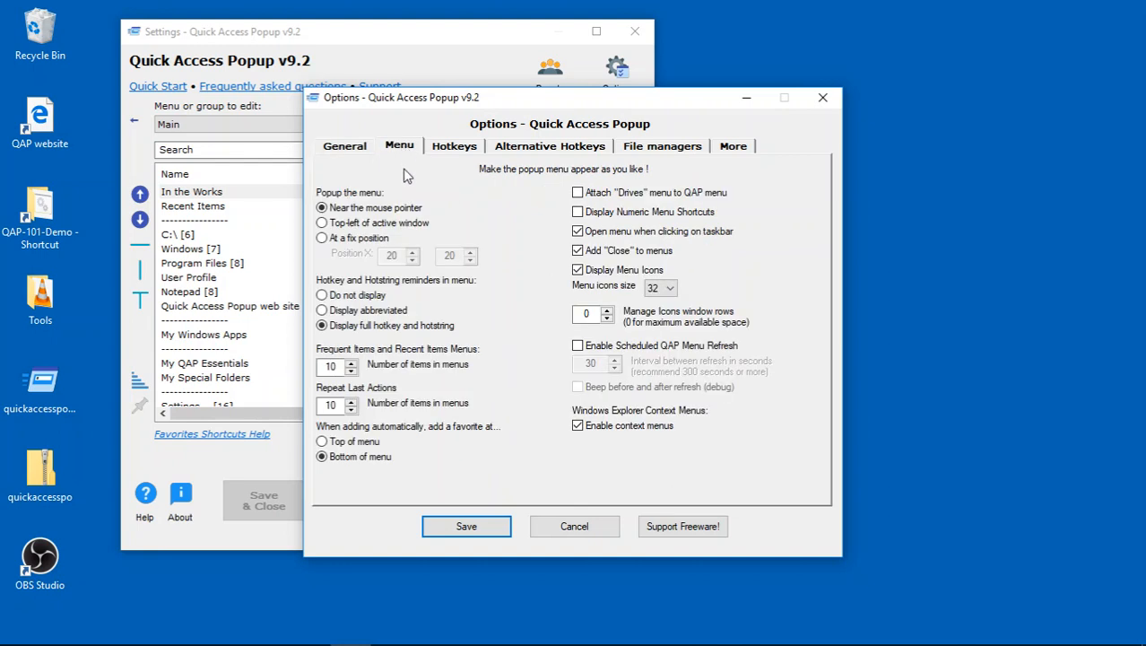
pyautogui.write('10')
pyautogui.moveTo(338, 366); pyautogui.dragTo(315, 372)
pyautogui.write('25')
pyautogui.click(576, 527)
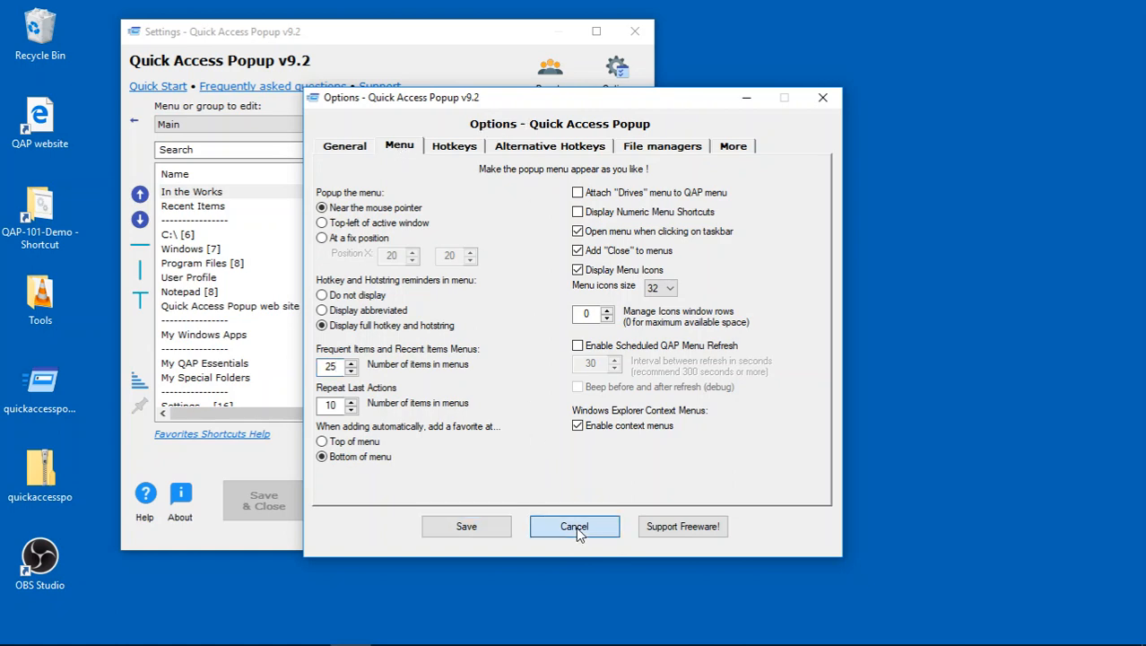
# Step: Close the Settings window and open the Quick Access Popup web site from the popup menu
pyautogui.click(466, 510)
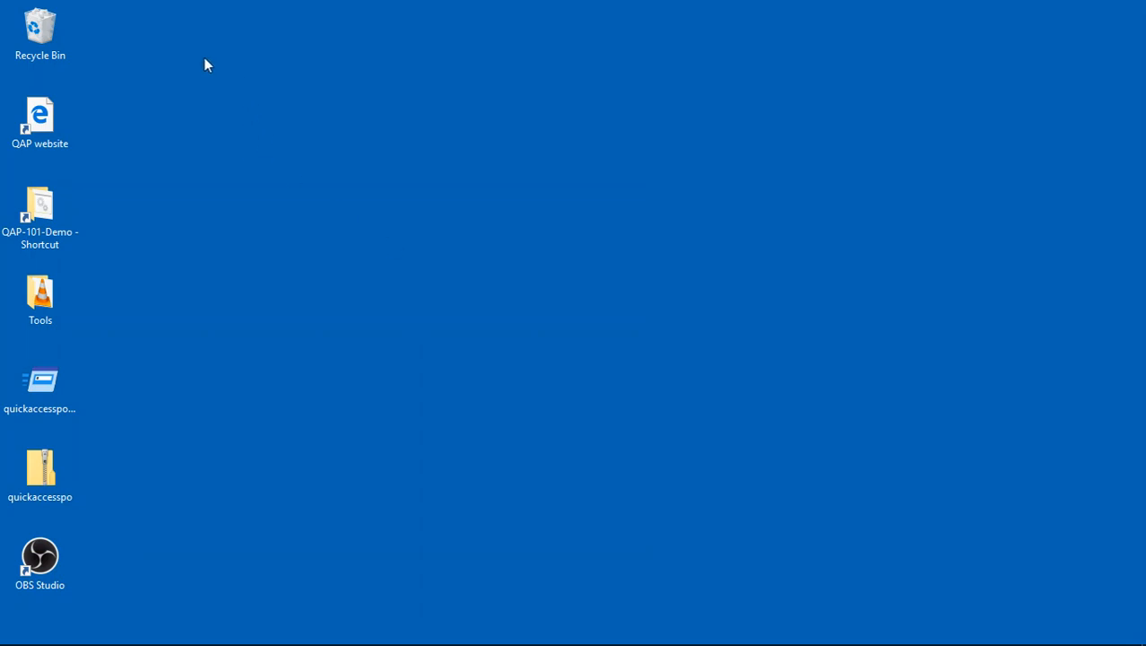
pyautogui.middleClick(122, 34)
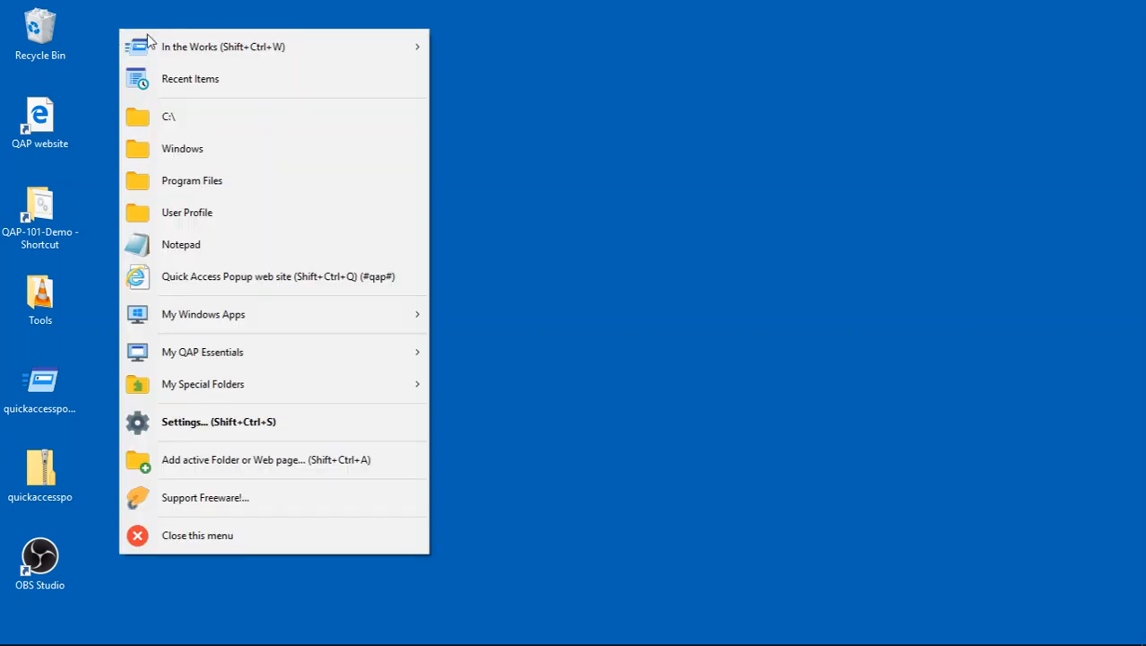
pyautogui.click(206, 280)
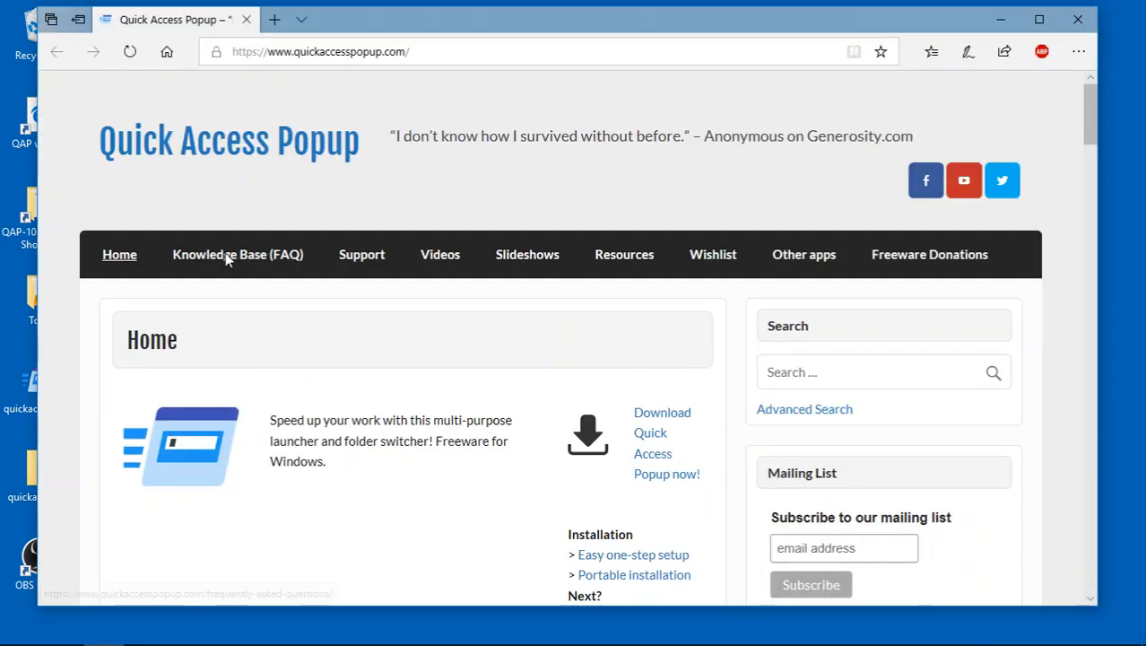
pyautogui.moveTo(235, 258)
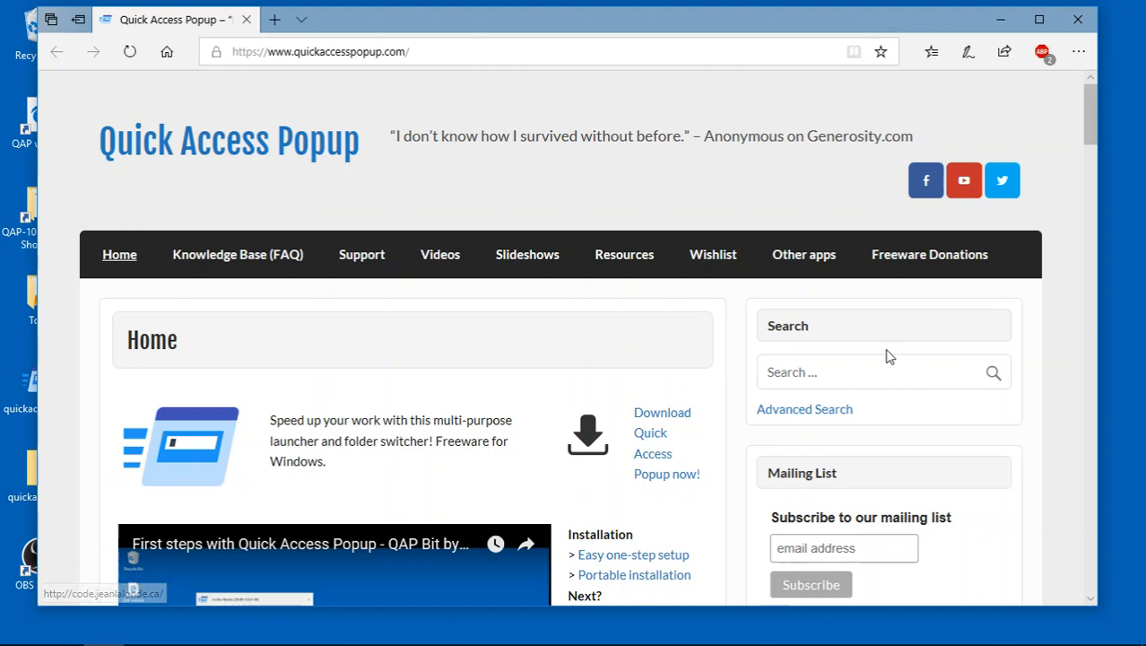
# Step: Search the Quick Access Popup web site for "in the works"
pyautogui.click(806, 371)
pyautogui.write('in the wor')
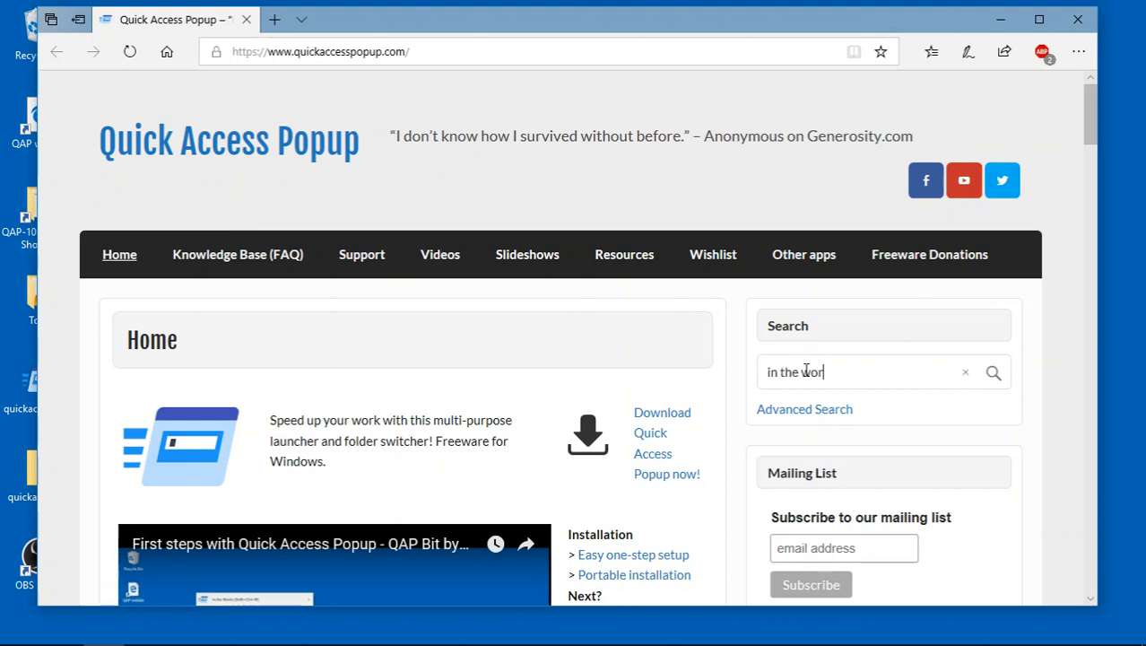
pyautogui.write('ks')
pyautogui.click(994, 372)
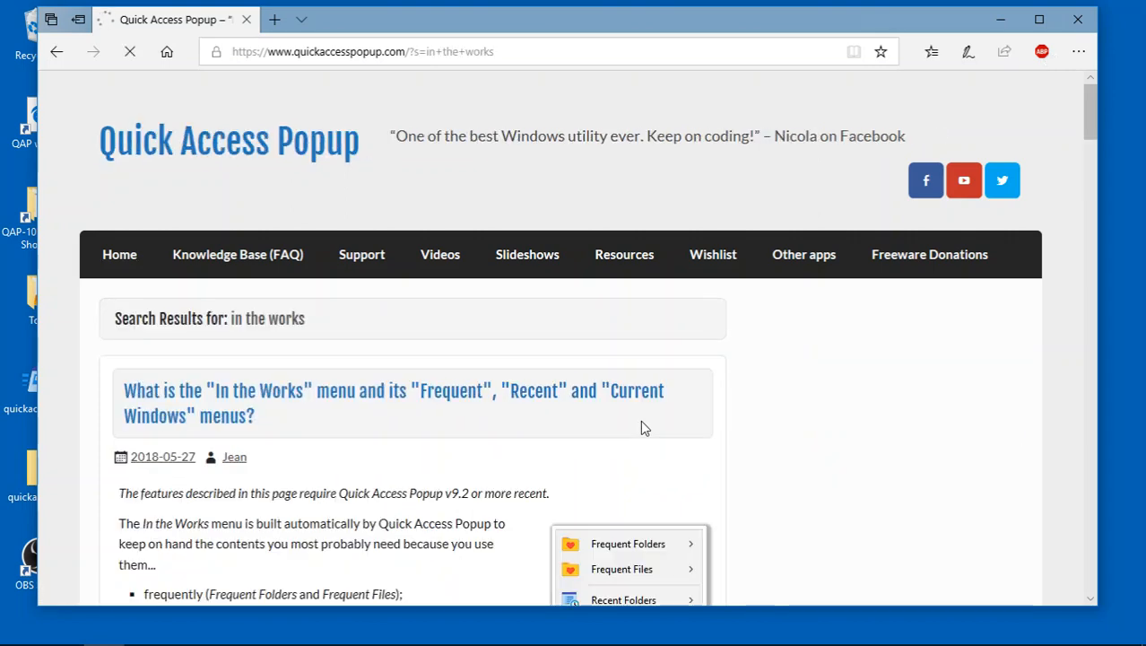
# Step: Review the search result explaining the In the Works menu, through its Frequent Folders and Frequent Files section
pyautogui.scroll(-2, 339, 380)
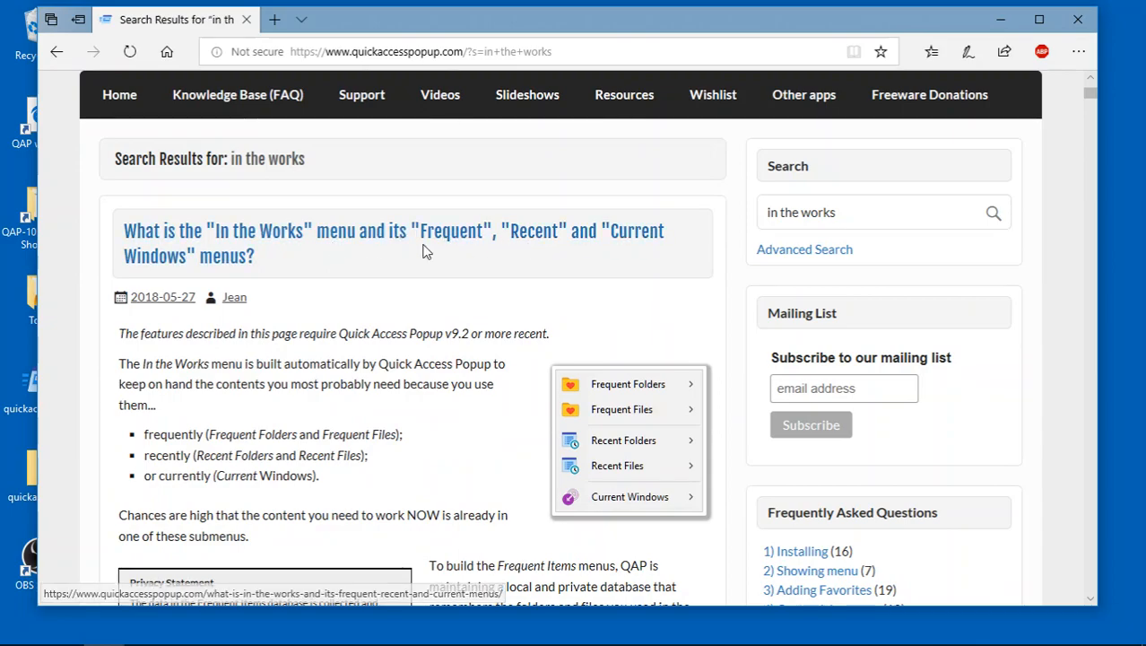
pyautogui.scroll(-10, 378, 313)
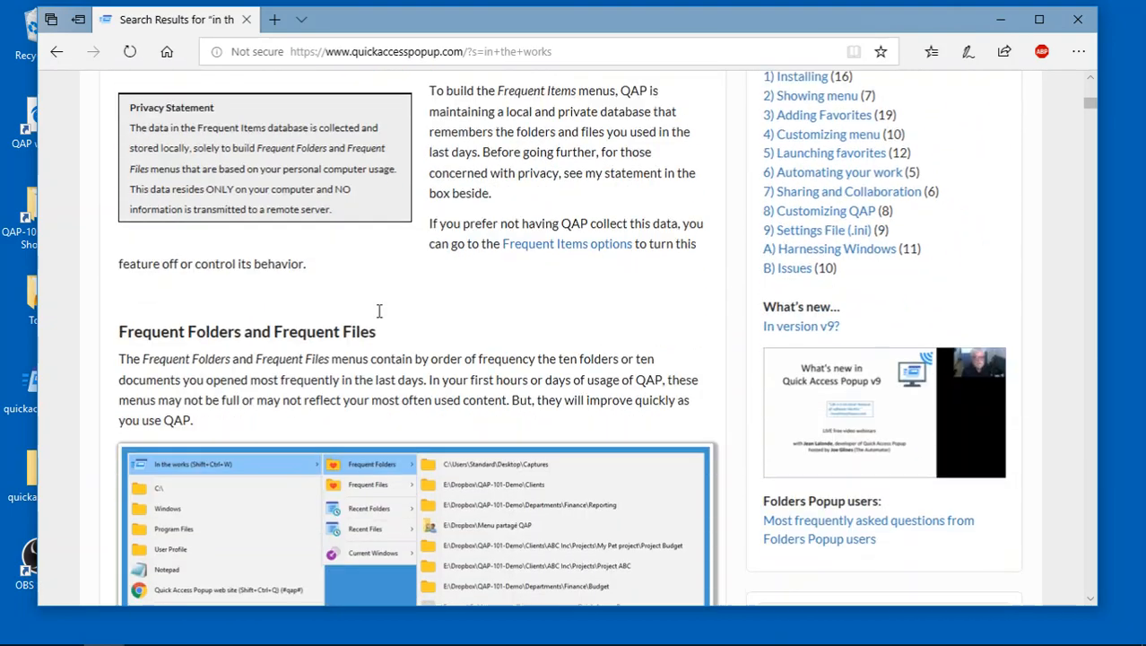
pyautogui.scroll(-2, 379, 314)
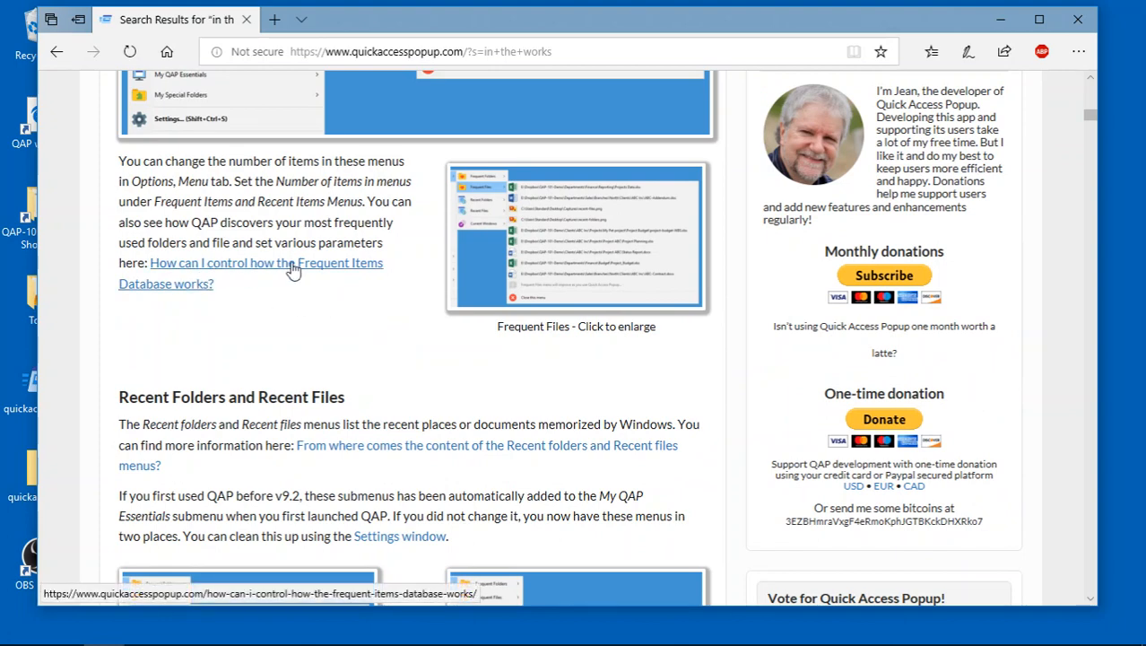
# Step: Read the linked article on controlling how the Frequent Items database works, and return to the web site's home page
pyautogui.click(238, 273)
pyautogui.scroll(-5, 386, 336)
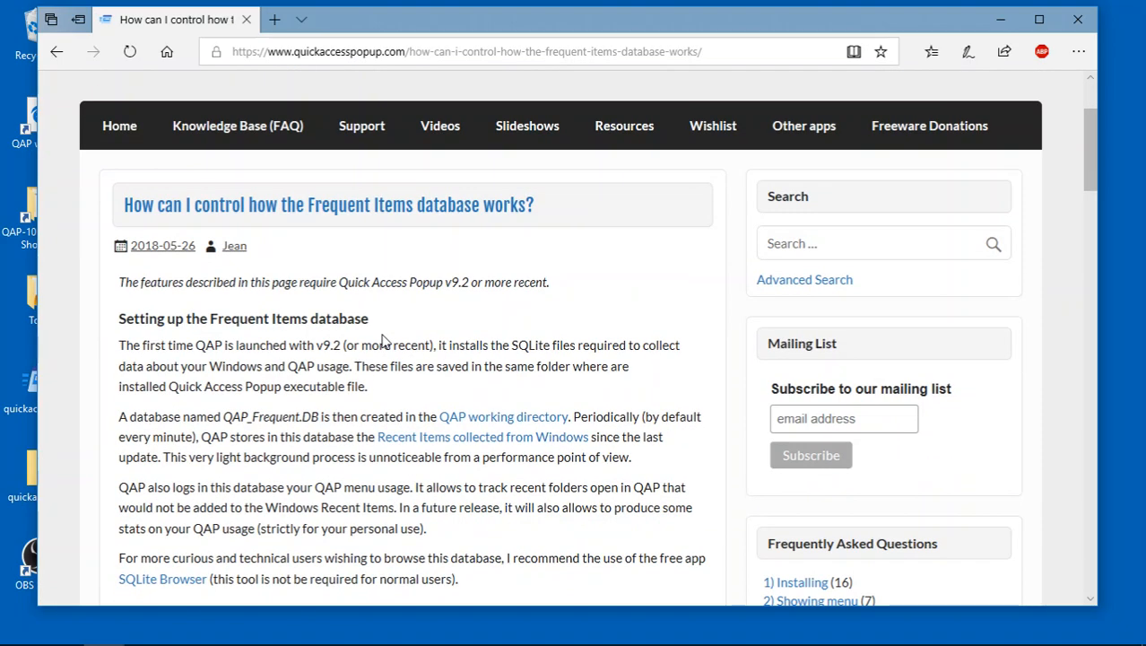
pyautogui.scroll(-4, 381, 340)
pyautogui.scroll(2, 382, 339)
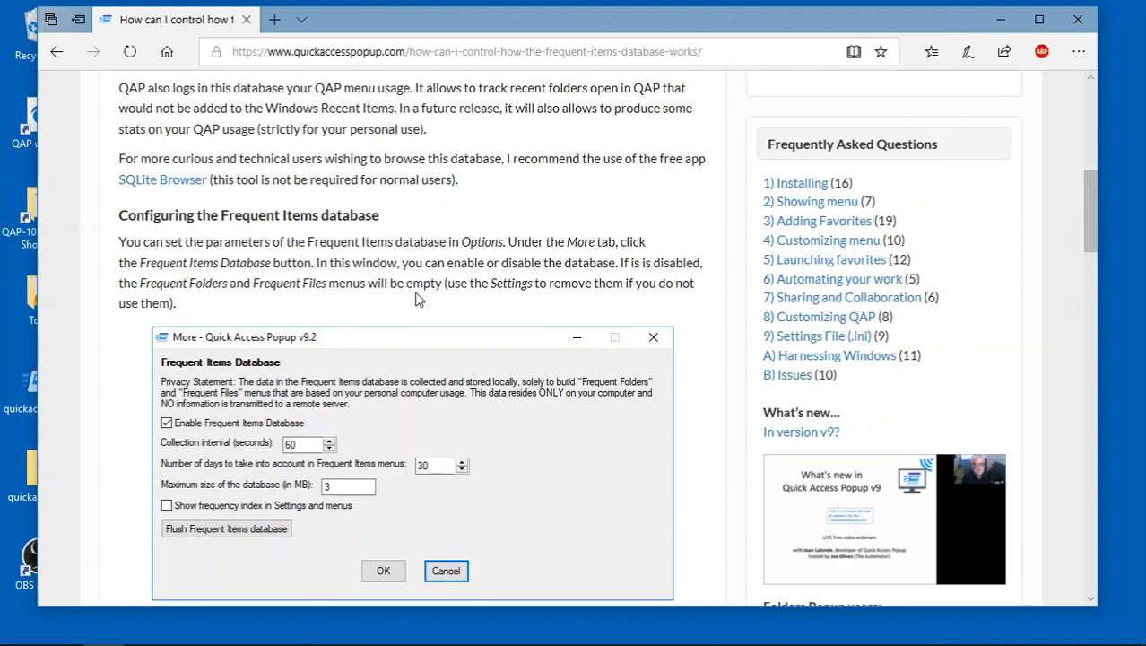
pyautogui.scroll(10, 417, 298)
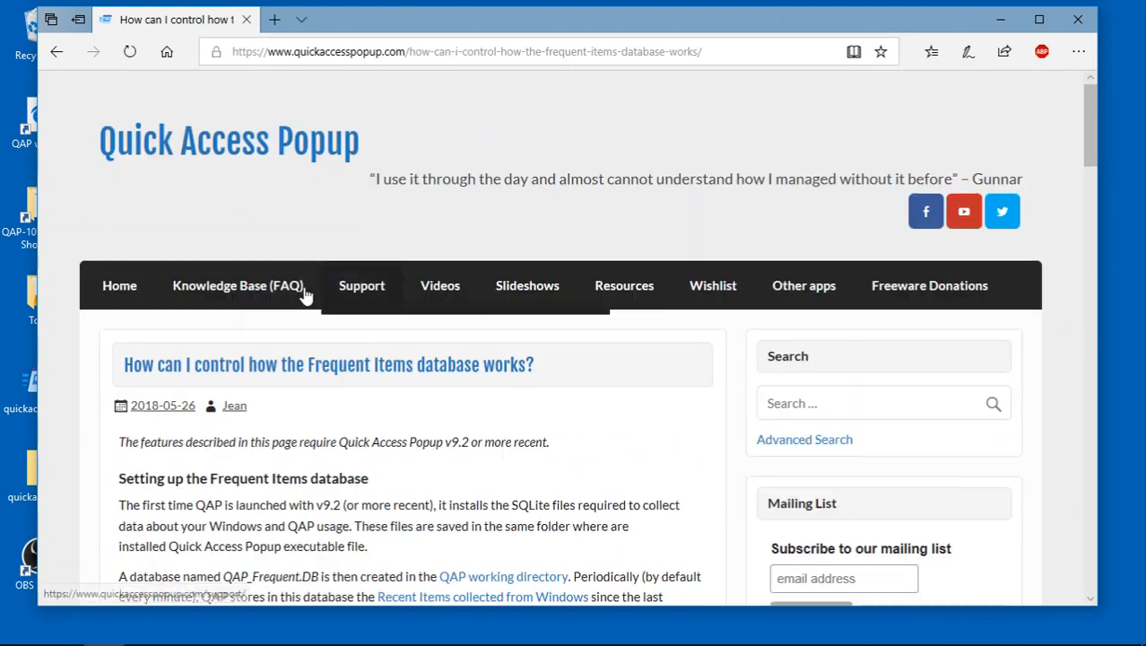
pyautogui.click(207, 142)
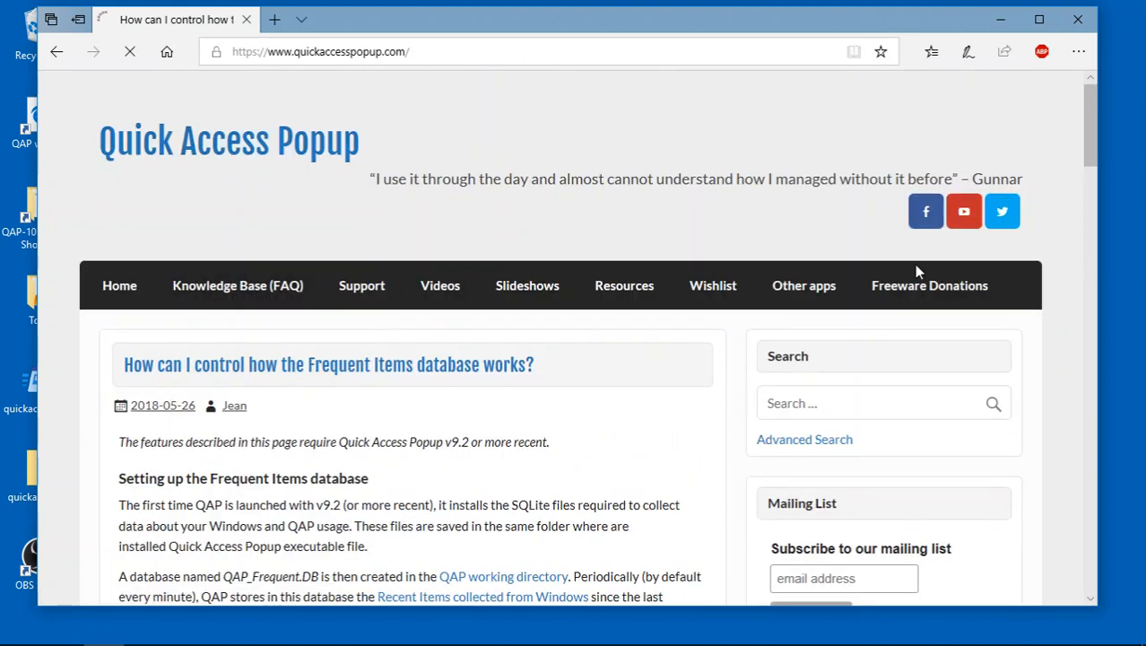